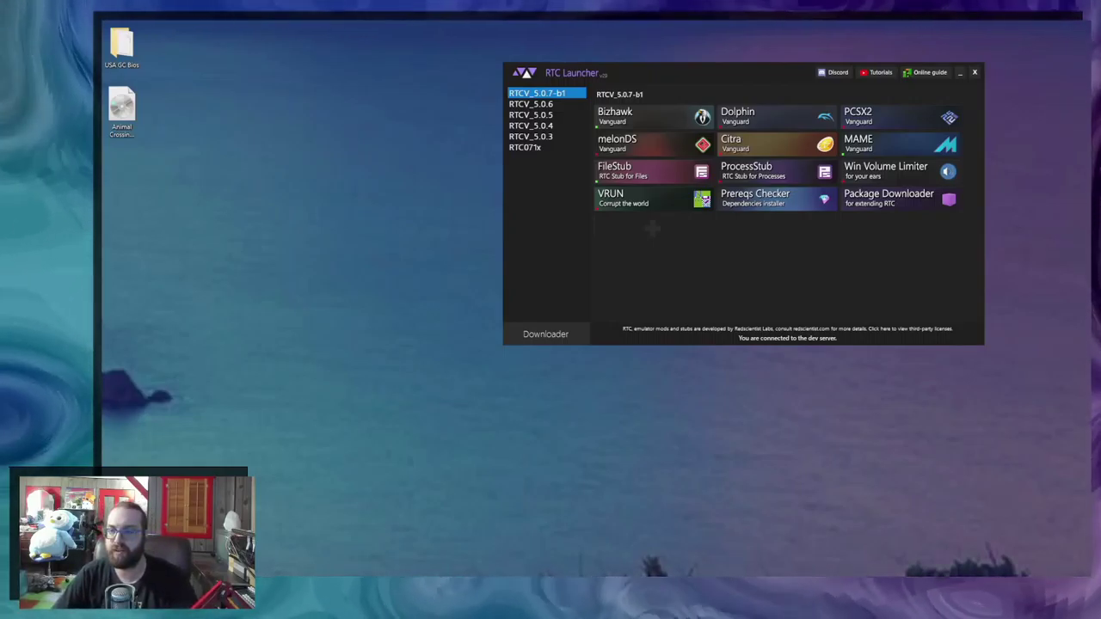
Download the missing Dolphin component for RTCV_5.0.7-b1, launch Dolphin Vanguard and bring the whole Real-Time Corruptor window into view
{"action": "left_click", "coordinate": [749, 120]}
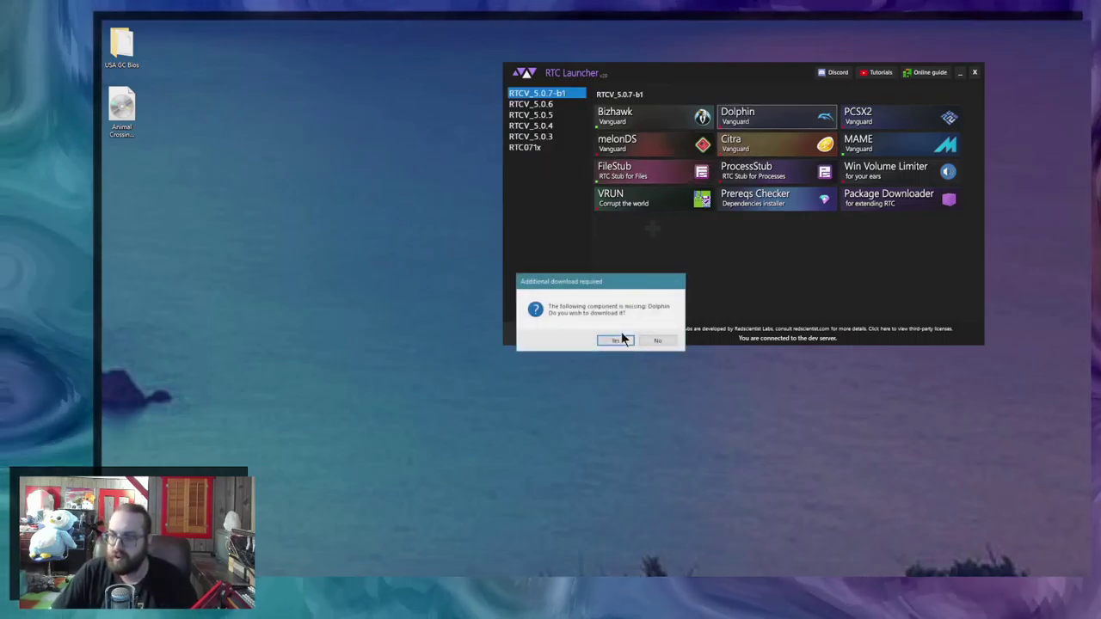
{"action": "left_click", "coordinate": [614, 340]}
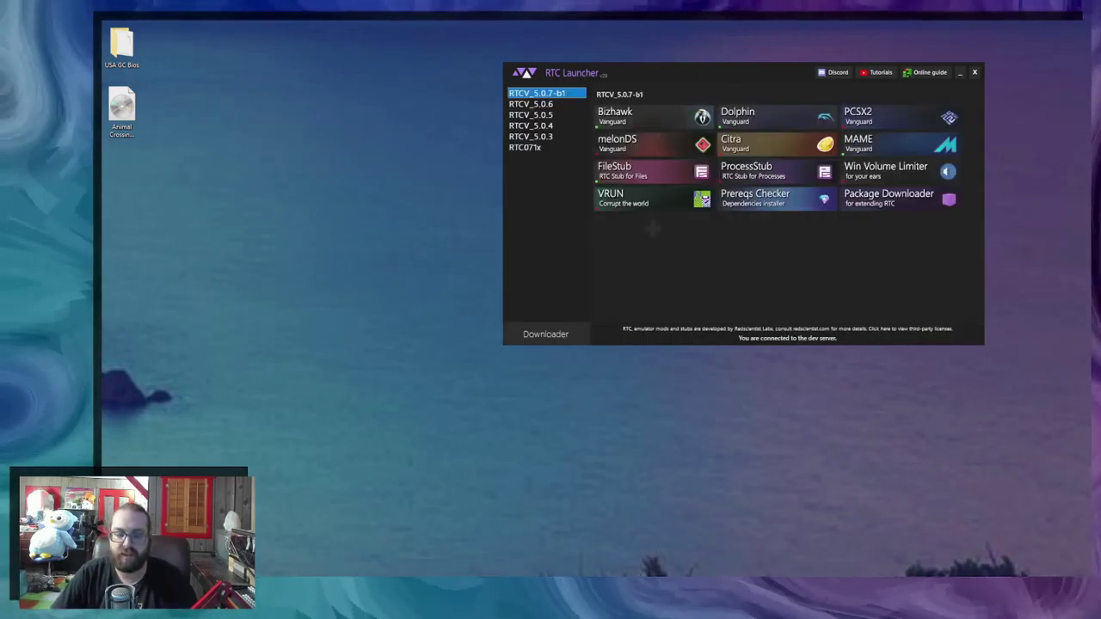
{"action": "mouse_move", "coordinate": [753, 114]}
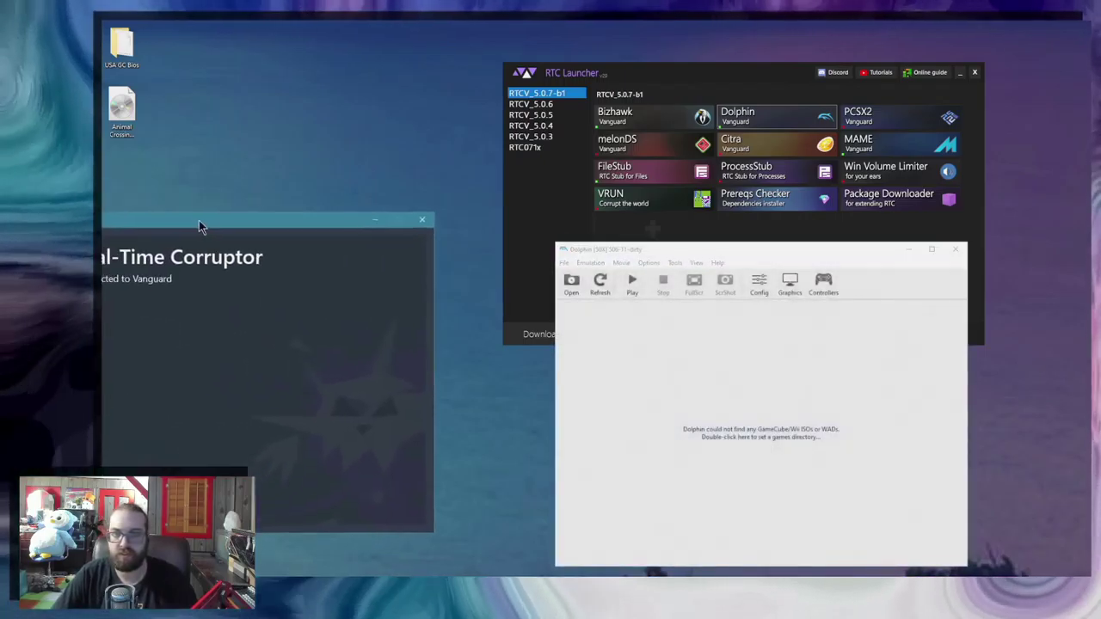
{"action": "left_click_drag", "start_coordinate": [203, 214], "coordinate": [358, 164]}
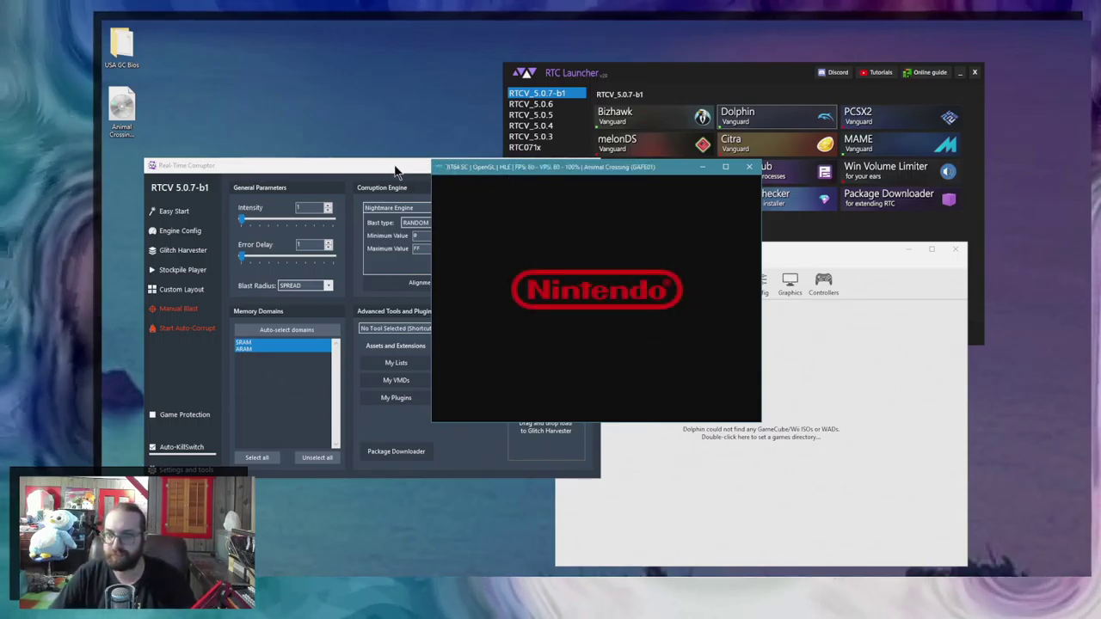
Check Dolphin's GameCube IPL settings while Animal Crossing runs, and leave the settings
{"action": "left_click", "coordinate": [809, 324]}
{"action": "left_click", "coordinate": [758, 286]}
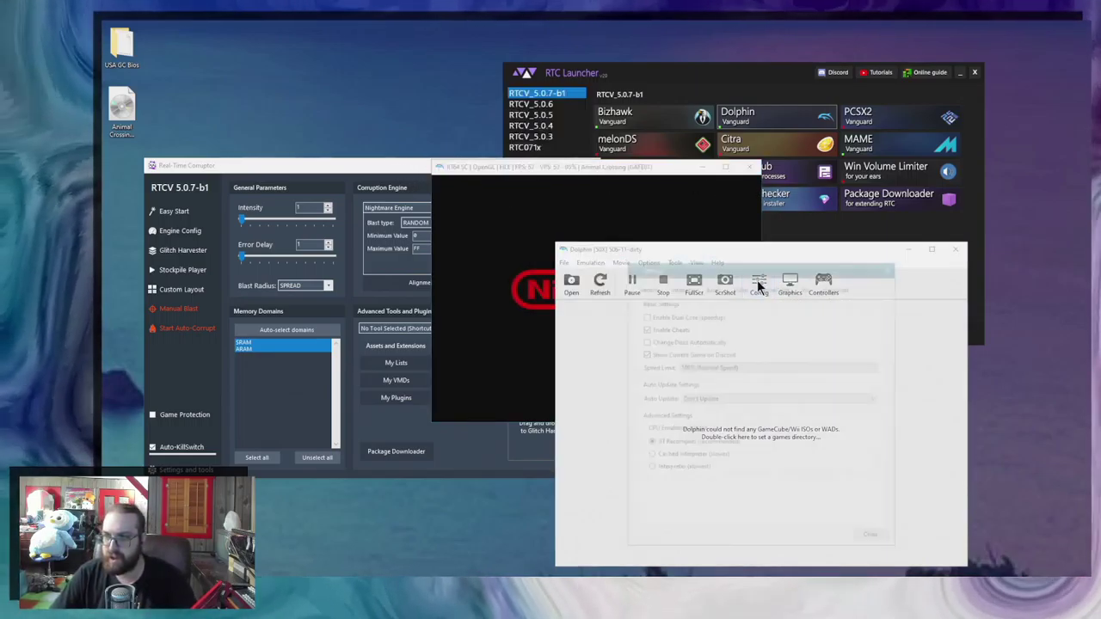
{"action": "left_click", "coordinate": [765, 286]}
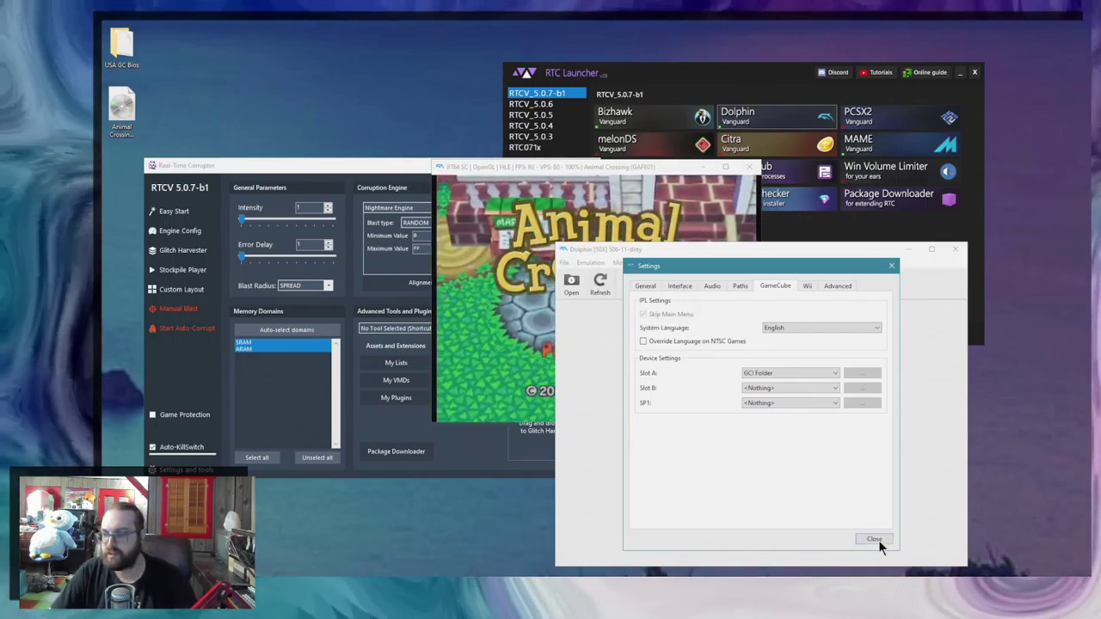
{"action": "left_click", "coordinate": [874, 538]}
{"action": "left_click", "coordinate": [455, 178]}
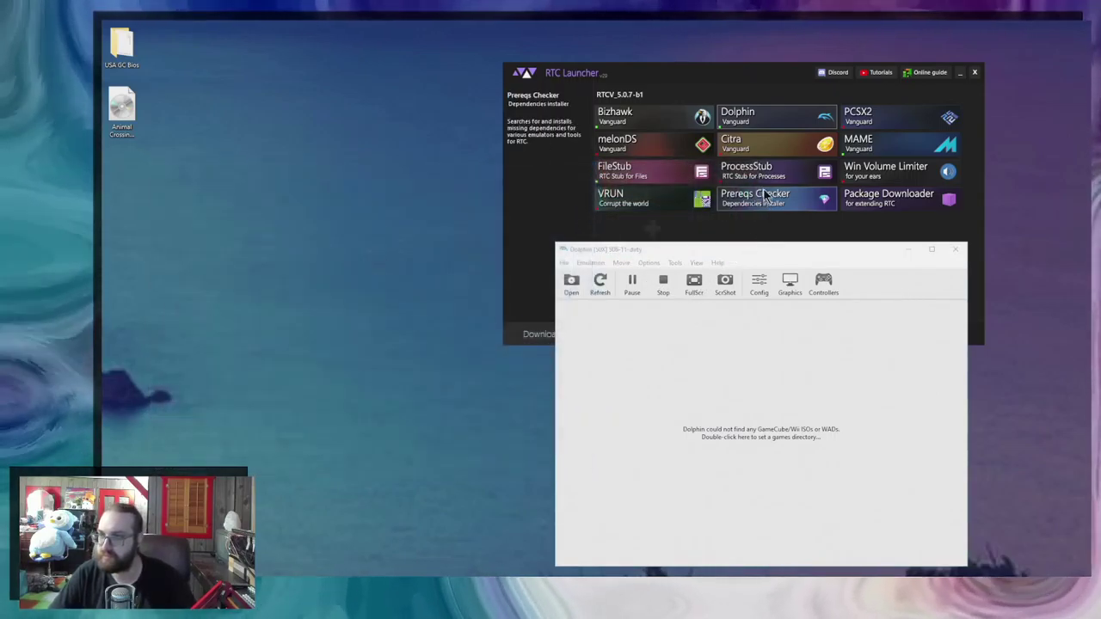
Open the Dolphin addon's installation folder from RTC Launcher and go to its Sys\GC subfolder
{"action": "right_click", "coordinate": [746, 123]}
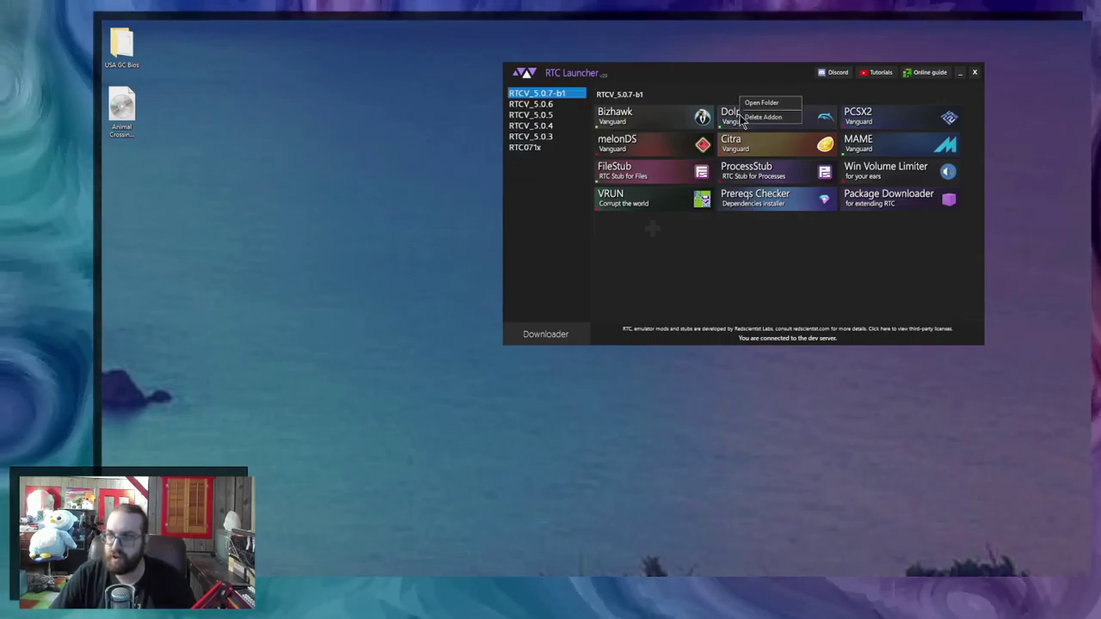
{"action": "left_click", "coordinate": [768, 104]}
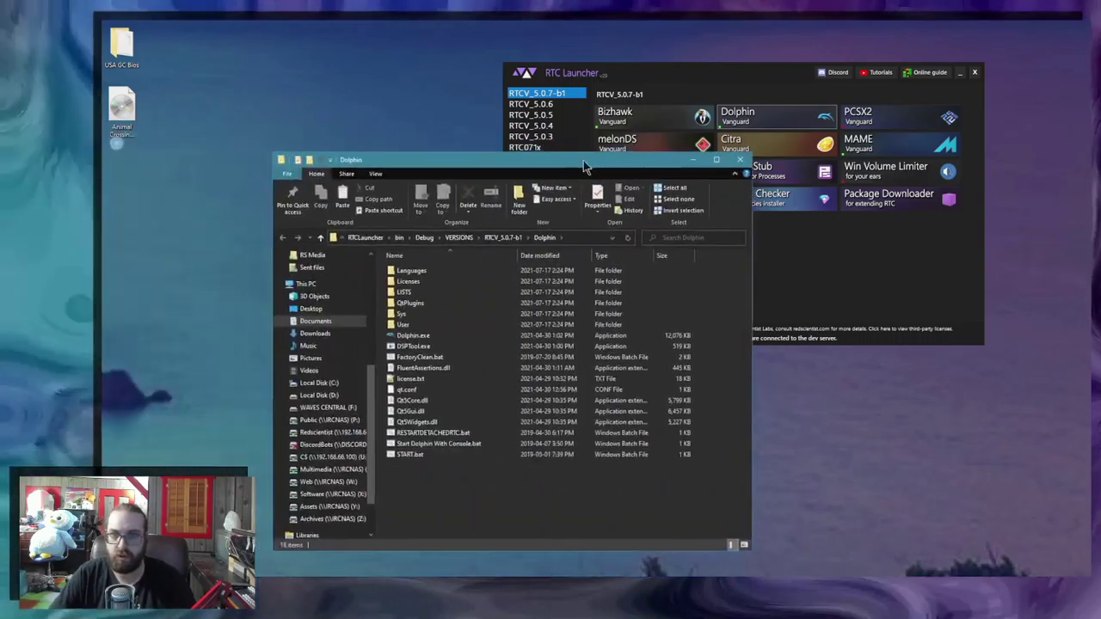
{"action": "left_click_drag", "start_coordinate": [585, 155], "coordinate": [720, 155]}
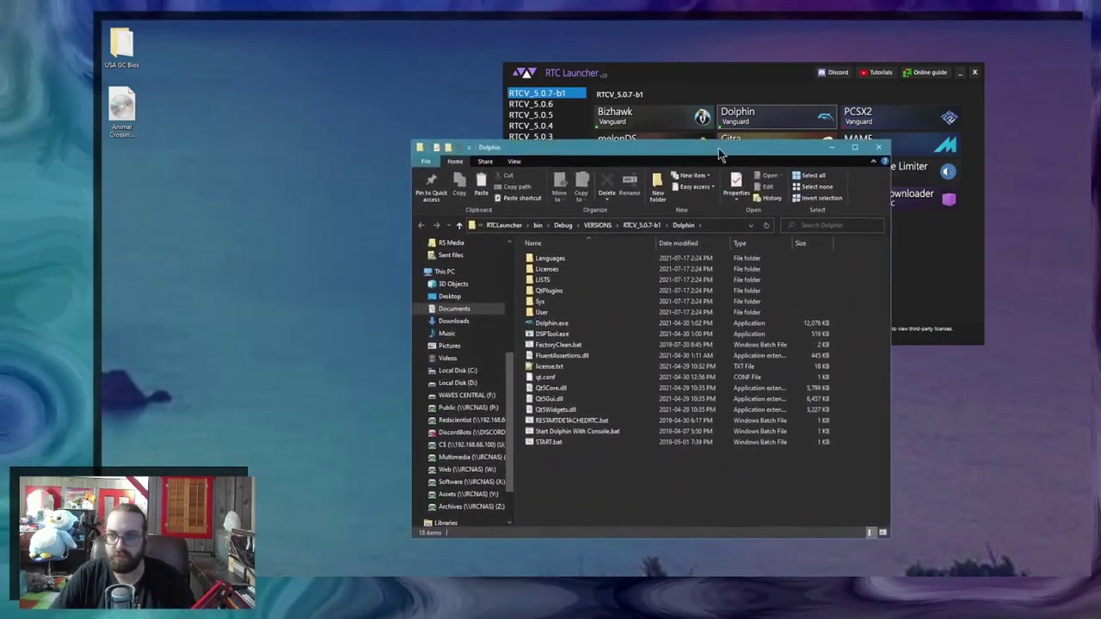
{"action": "double_click", "coordinate": [547, 304]}
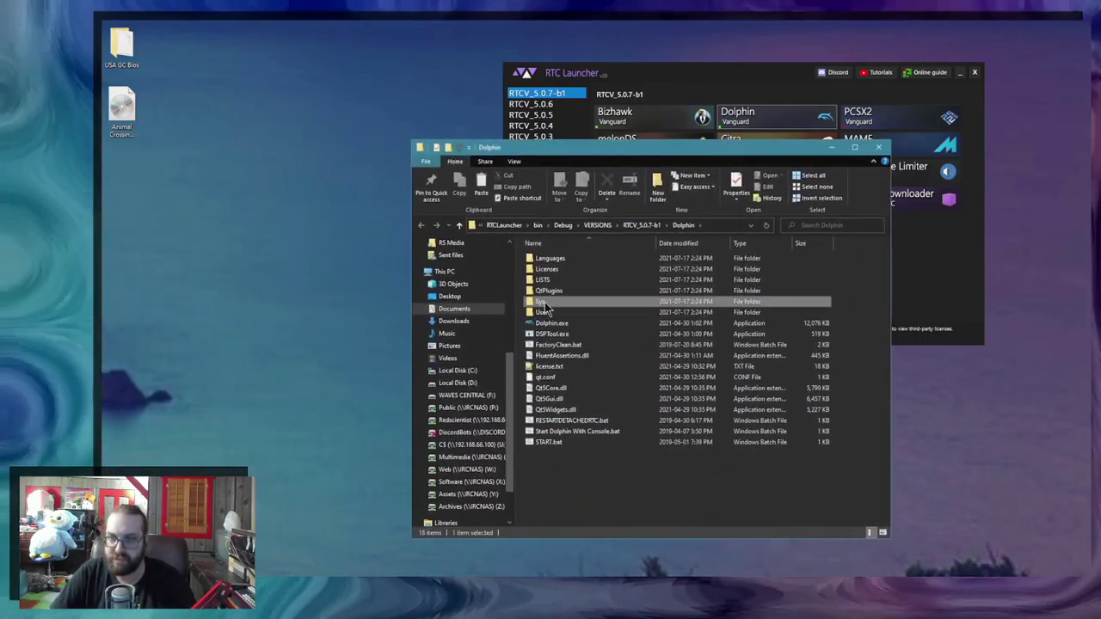
{"action": "double_click", "coordinate": [543, 270]}
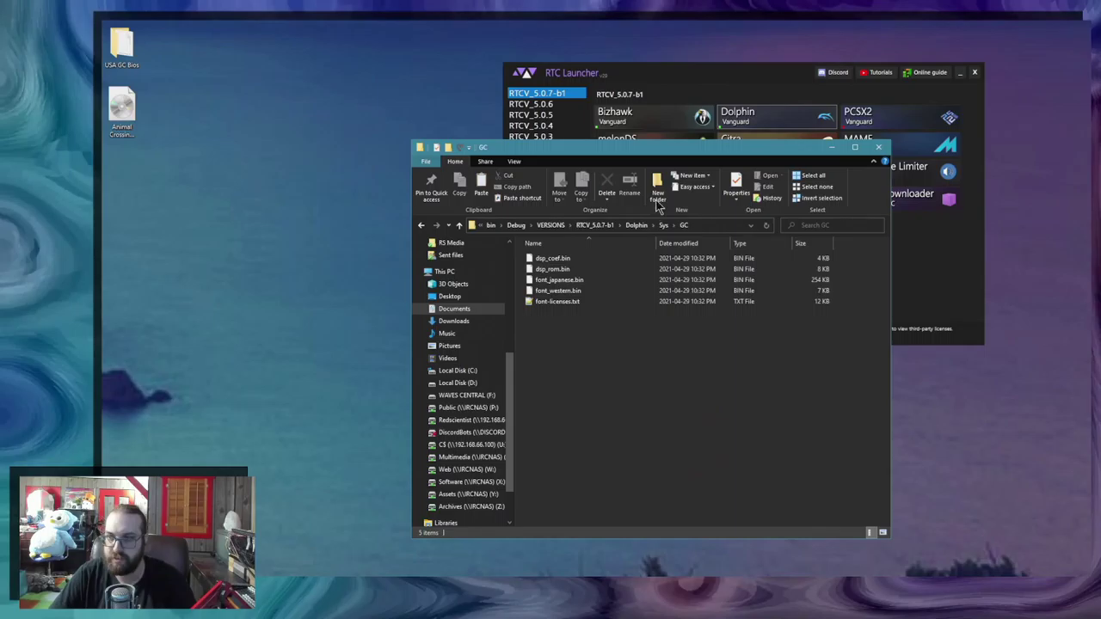
Create a folder named USA inside the GC folder and open it
{"action": "left_click", "coordinate": [658, 185]}
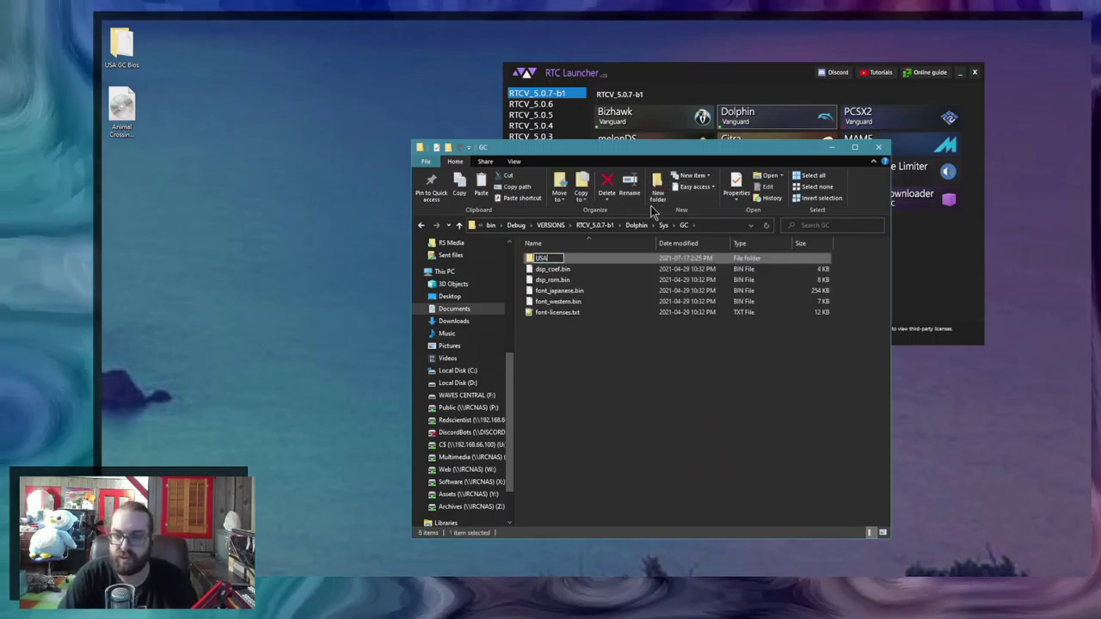
{"action": "key", "text": "Return"}
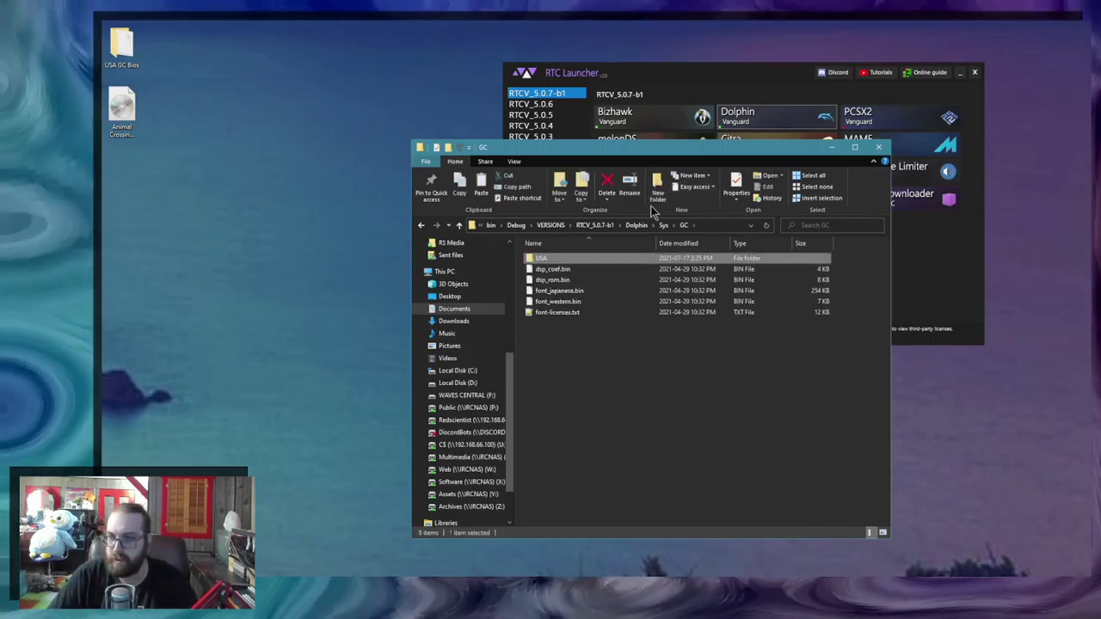
{"action": "double_click", "coordinate": [557, 261]}
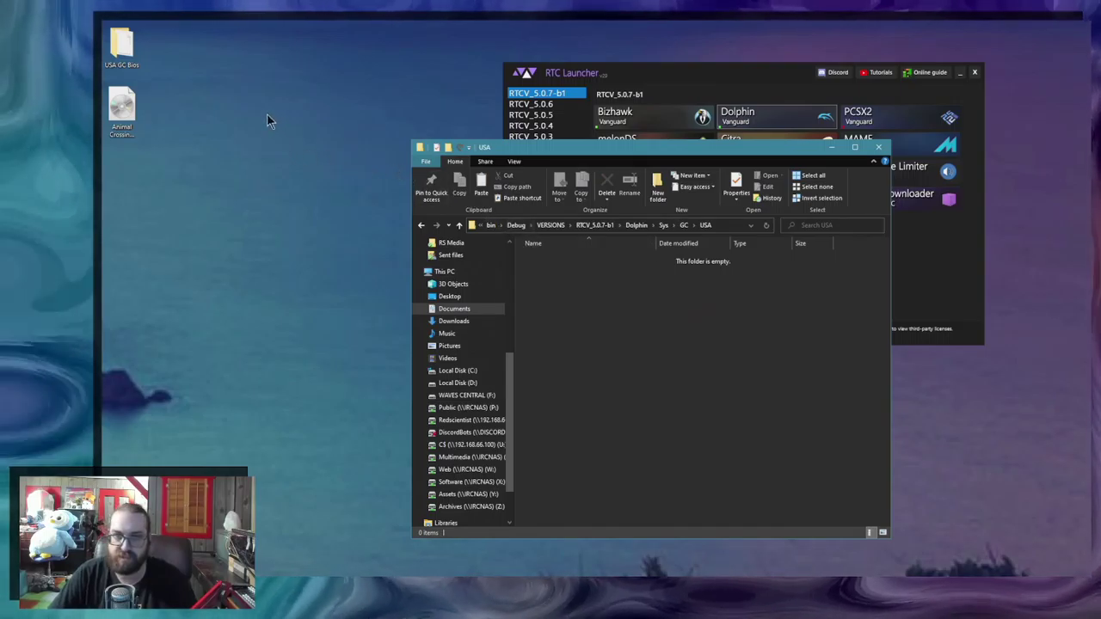
Move IPL.bin from the desktop's USA GC Bios folder into the new USA folder and close the source folder
{"action": "double_click", "coordinate": [122, 47]}
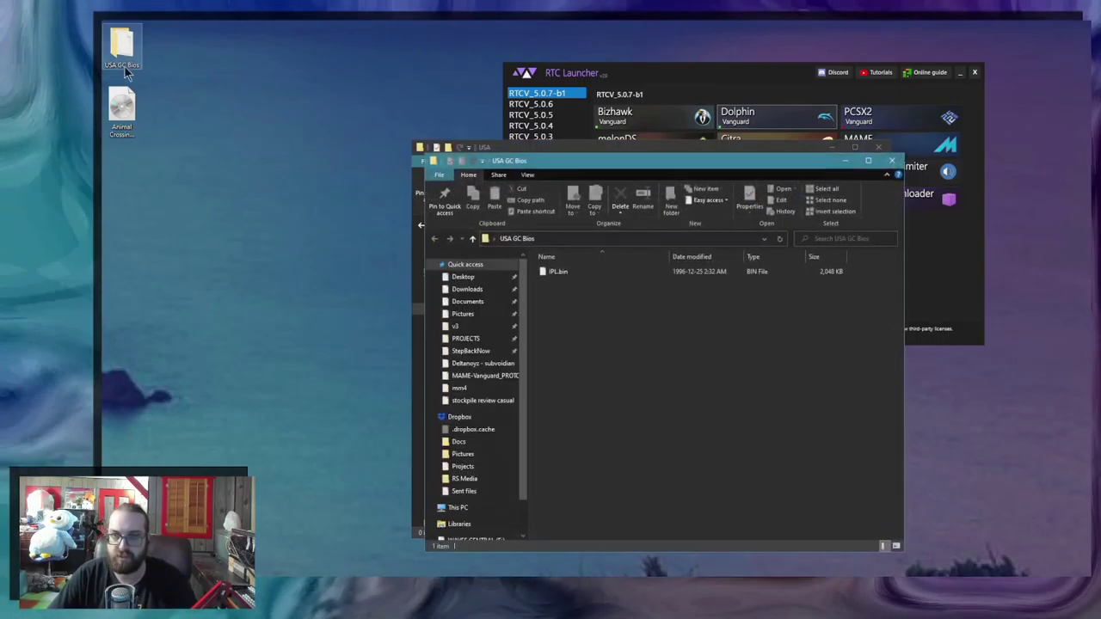
{"action": "left_click_drag", "start_coordinate": [578, 171], "coordinate": [310, 90]}
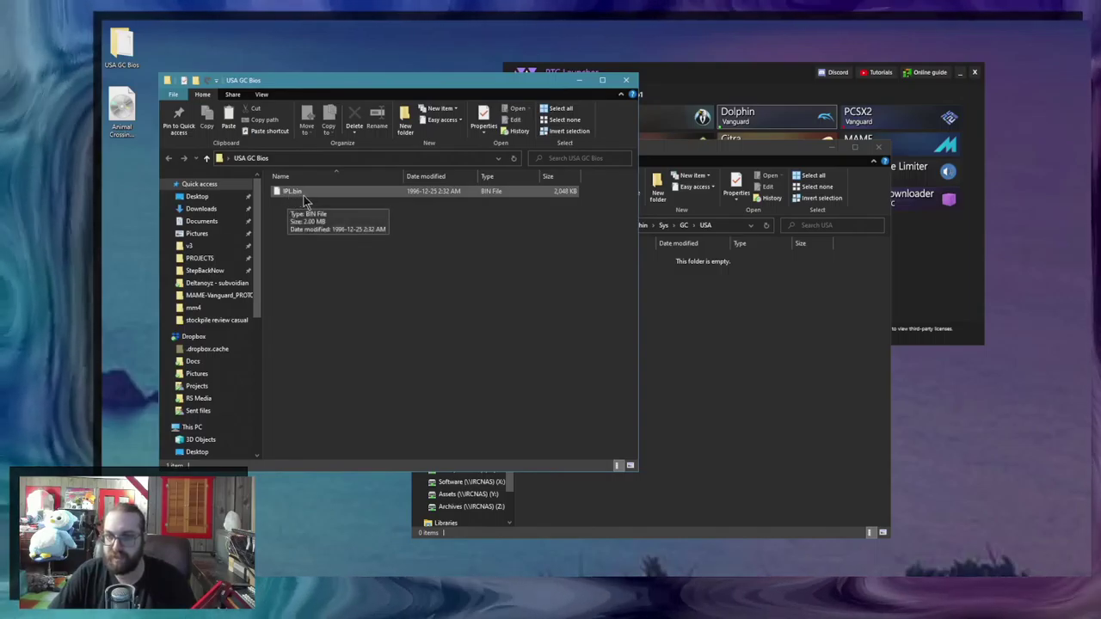
{"action": "left_click", "coordinate": [296, 192]}
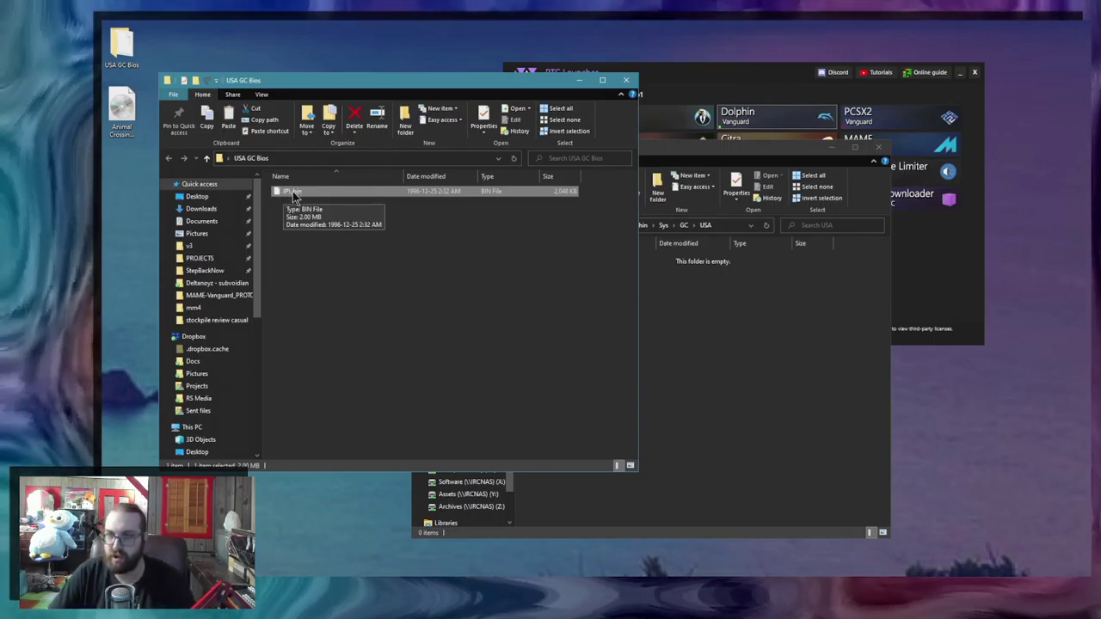
{"action": "left_click_drag", "start_coordinate": [285, 190], "coordinate": [771, 381]}
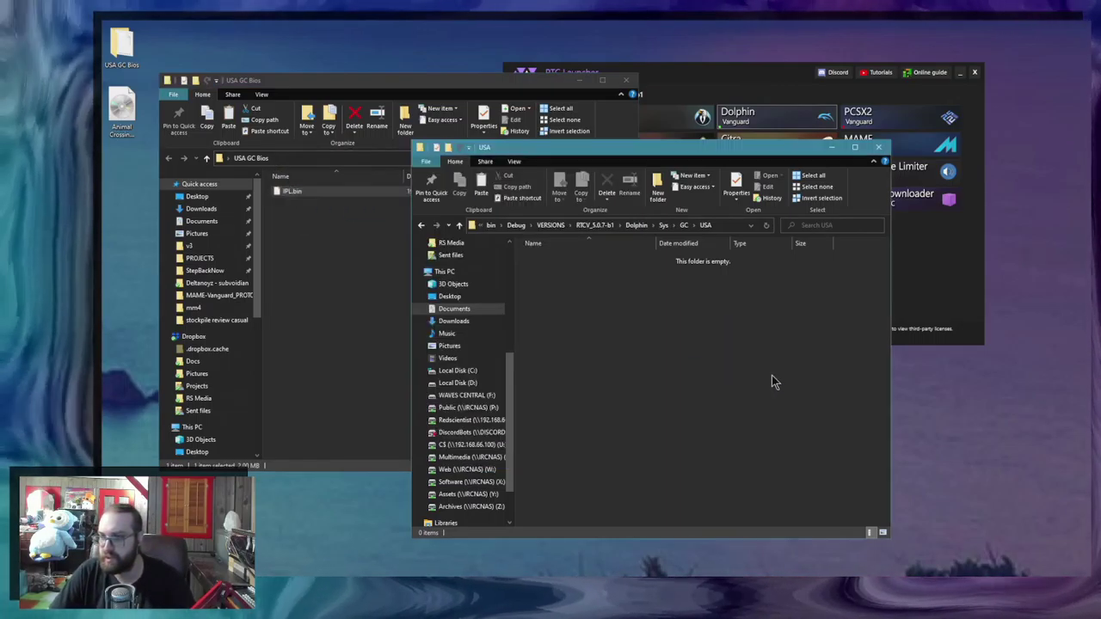
{"action": "left_click", "coordinate": [341, 290]}
{"action": "left_click", "coordinate": [625, 80]}
Relaunch Dolphin from RTC Launcher and disable Skip Main Menu in its GameCube settings
{"action": "left_click", "coordinate": [749, 66]}
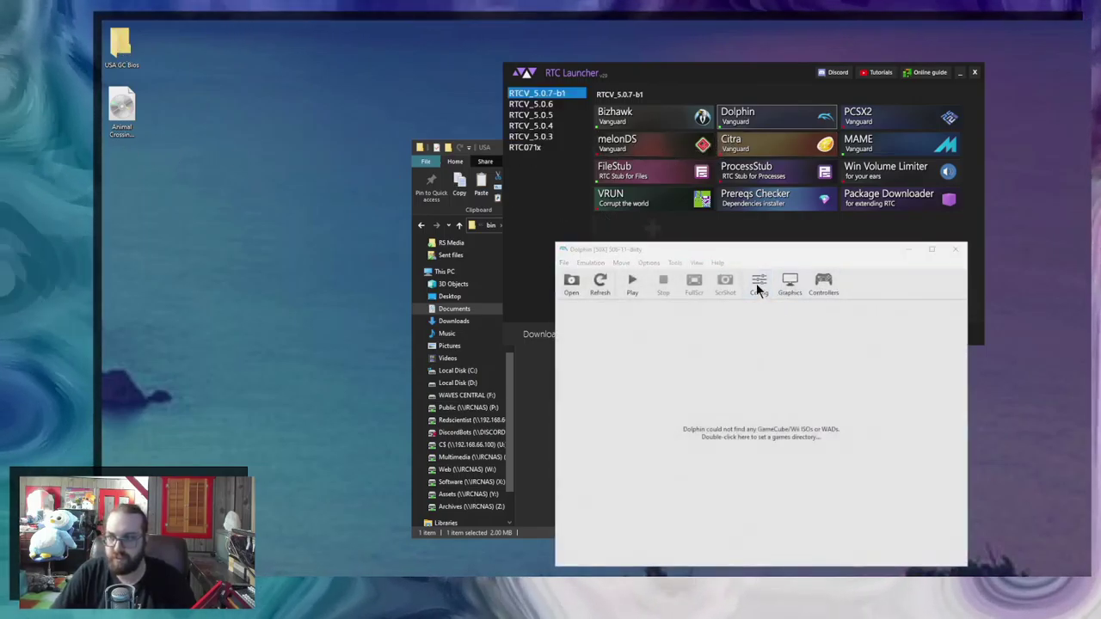
{"action": "left_click", "coordinate": [757, 284]}
{"action": "left_click", "coordinate": [762, 285]}
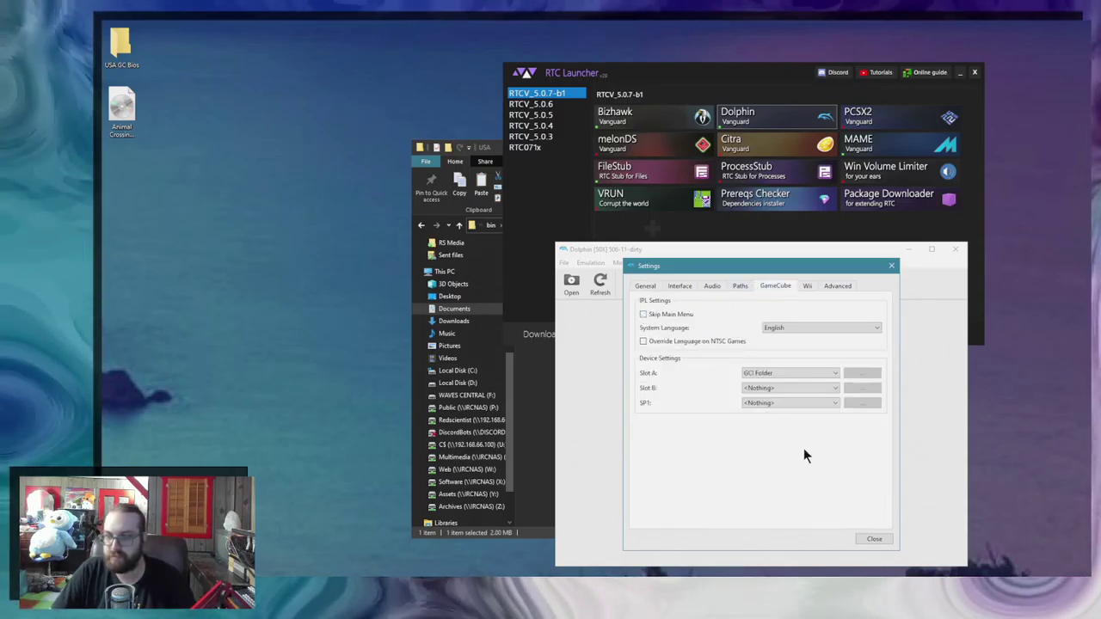
{"action": "left_click", "coordinate": [874, 539]}
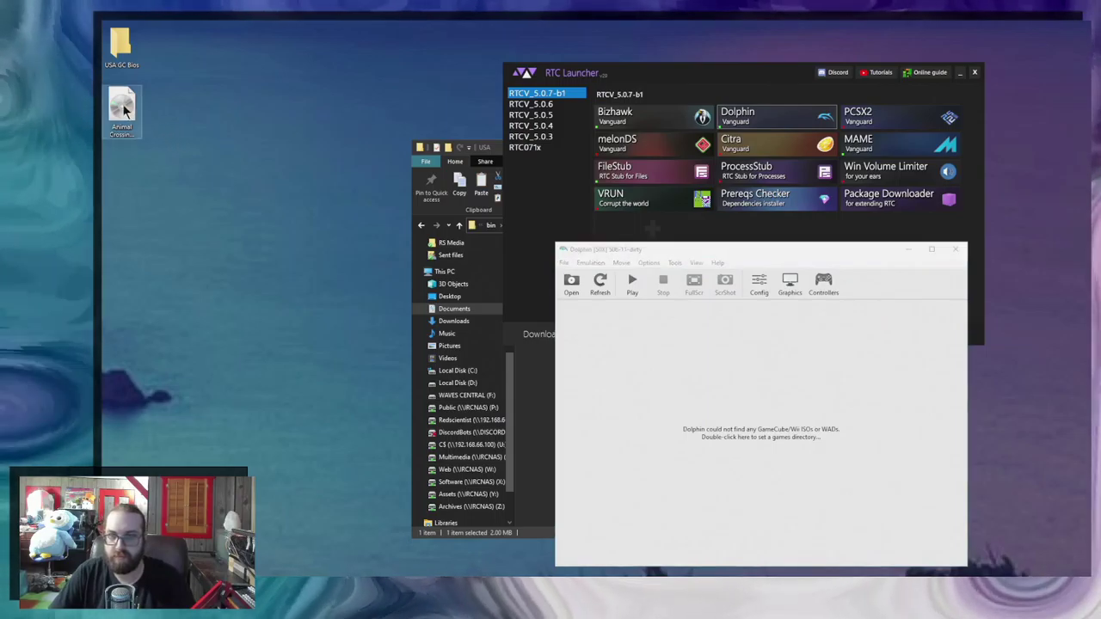
Boot the Animal Crossing disc image in Dolphin to check the GameCube startup animation, and close the game
{"action": "left_click_drag", "start_coordinate": [121, 107], "coordinate": [700, 386]}
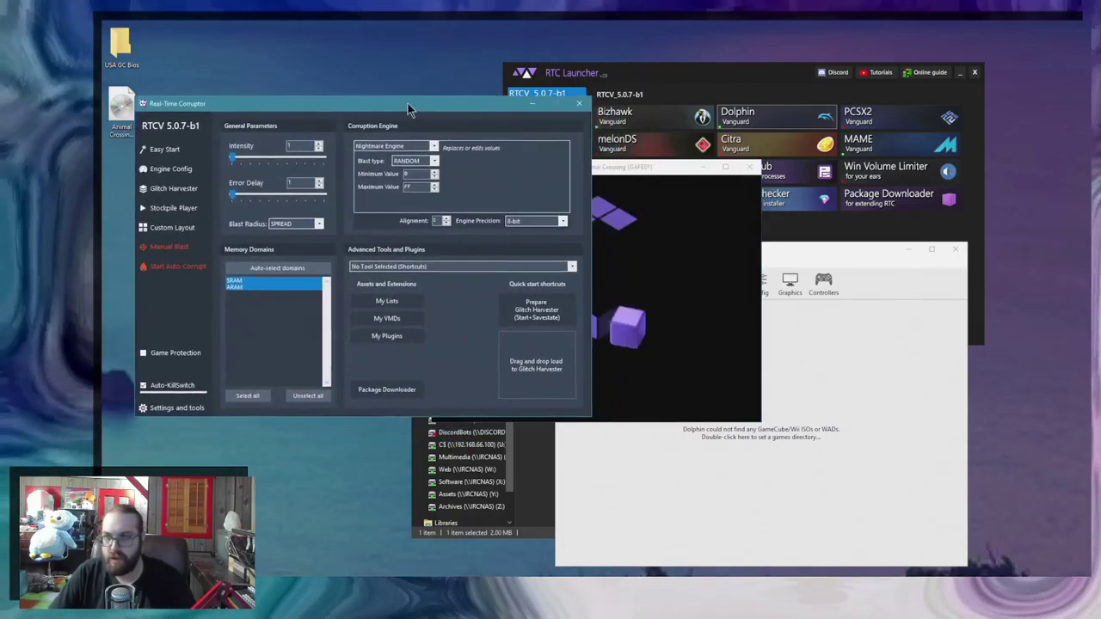
{"action": "left_click", "coordinate": [749, 167]}
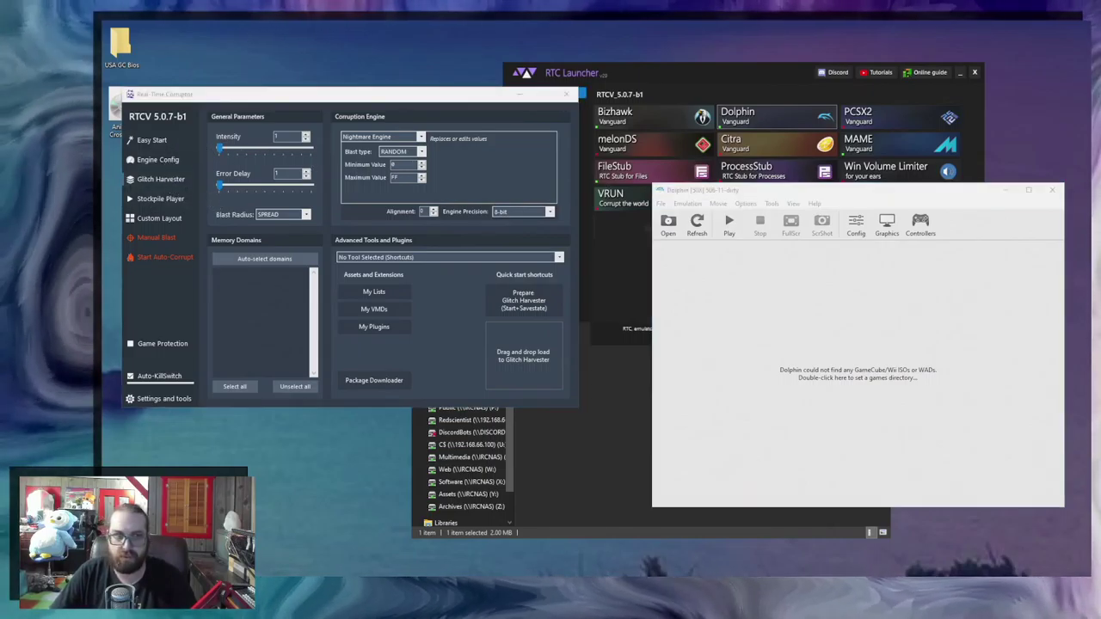
Open the Glitch Harvester, arrange its window beside Real-Time Corruptor, and switch the Savestate Manager to save mode
{"action": "left_click", "coordinate": [161, 178]}
{"action": "left_click_drag", "start_coordinate": [462, 90], "coordinate": [638, 64]}
{"action": "left_click_drag", "start_coordinate": [287, 95], "coordinate": [302, 238]}
{"action": "left_click_drag", "start_coordinate": [365, 58], "coordinate": [264, 42]}
{"action": "left_click", "coordinate": [286, 183]}
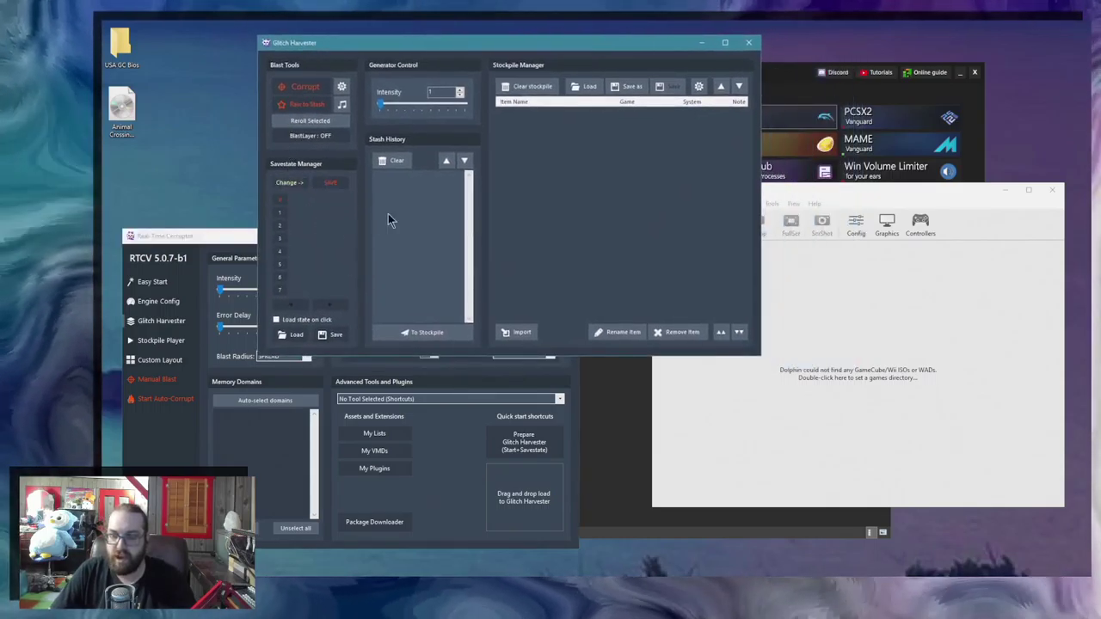
Boot the Animal Crossing disc image in Dolphin and immediately save a state to the first Savestate Manager slot
{"action": "left_click", "coordinate": [819, 308]}
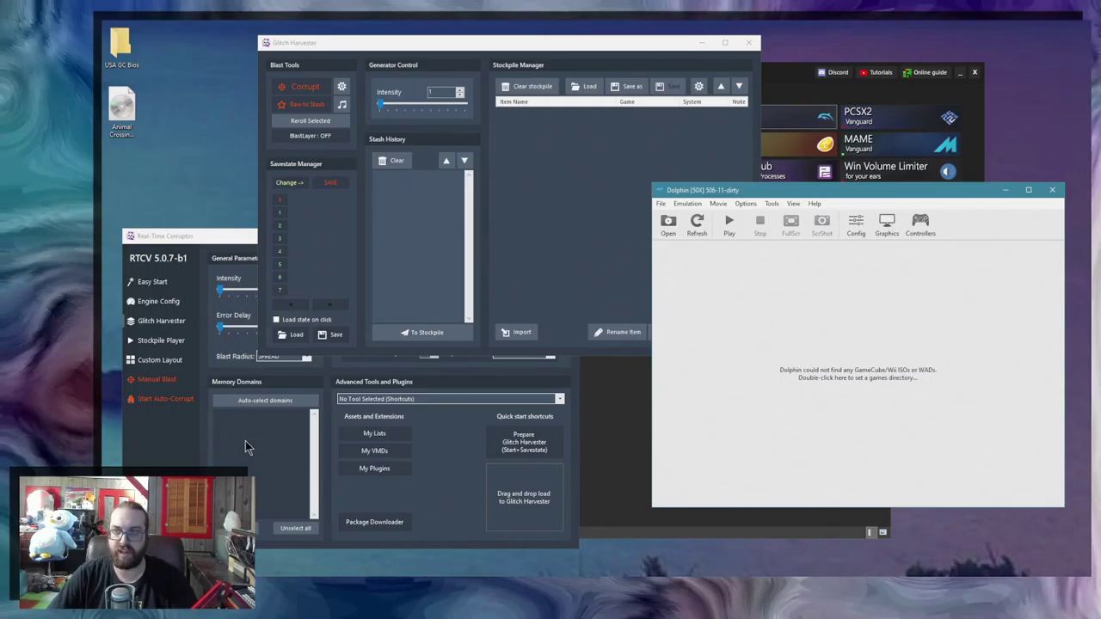
{"action": "left_click_drag", "start_coordinate": [122, 104], "coordinate": [812, 324]}
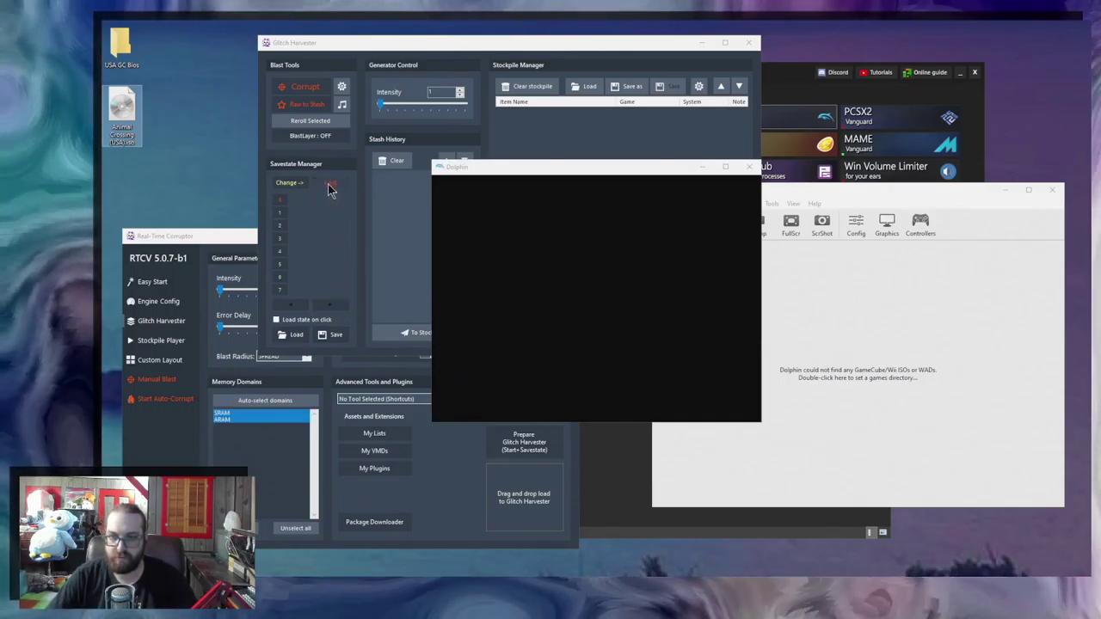
{"action": "left_click", "coordinate": [329, 185]}
{"action": "left_click", "coordinate": [508, 396]}
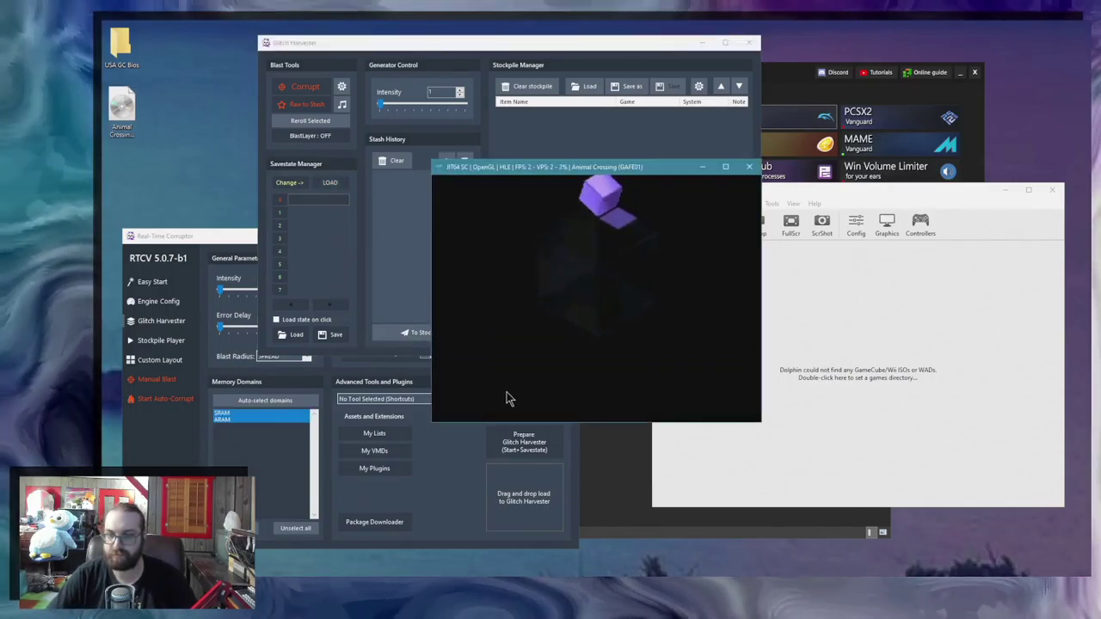
Load the saved startup state and watch the GameCube boot animation play in the game window
{"action": "left_click", "coordinate": [324, 184]}
{"action": "left_click", "coordinate": [504, 391]}
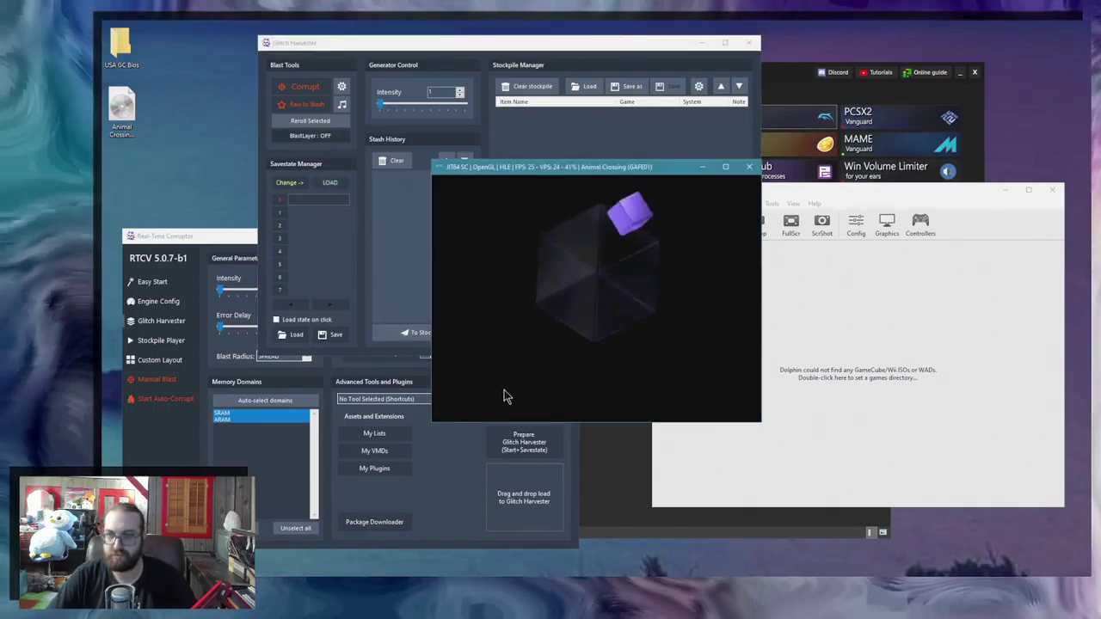
Switch Real-Time Corruptor's corruption engine to Vector Engine
{"action": "left_click", "coordinate": [428, 420]}
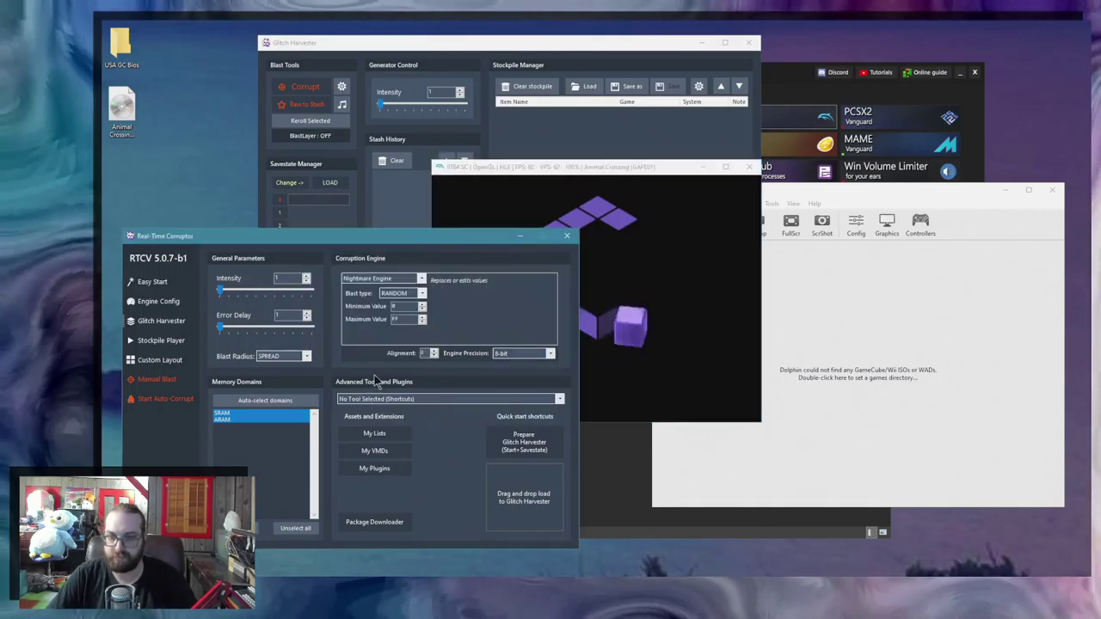
{"action": "left_click", "coordinate": [378, 279]}
{"action": "left_click", "coordinate": [370, 321]}
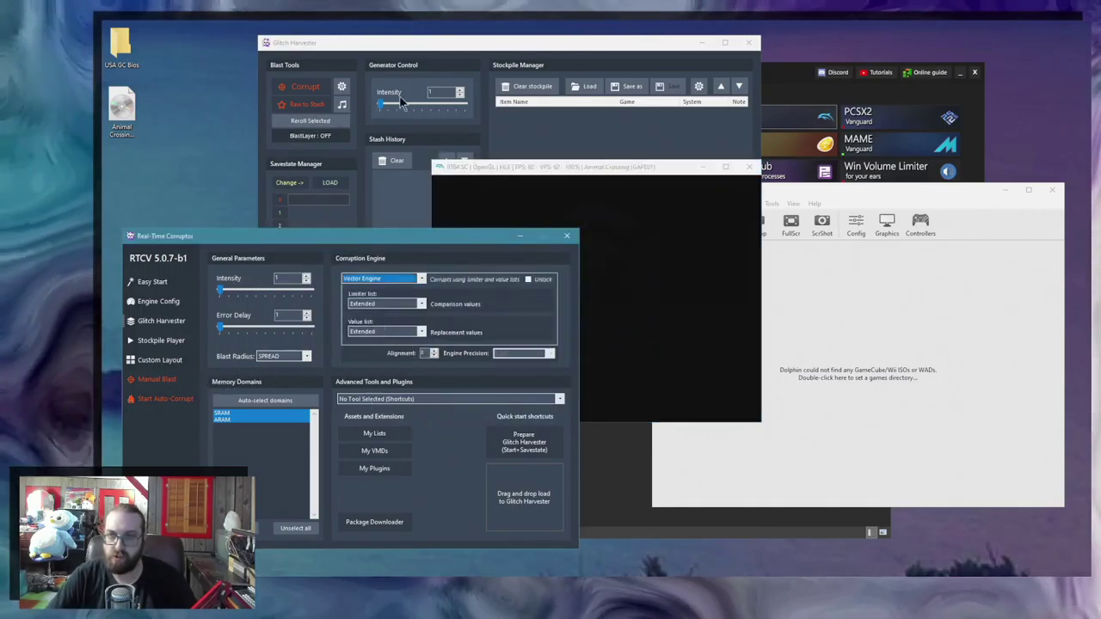
Set the Glitch Harvester intensity to 18809 and corrupt the saved startup state
{"action": "left_click_drag", "start_coordinate": [381, 103], "coordinate": [404, 104]}
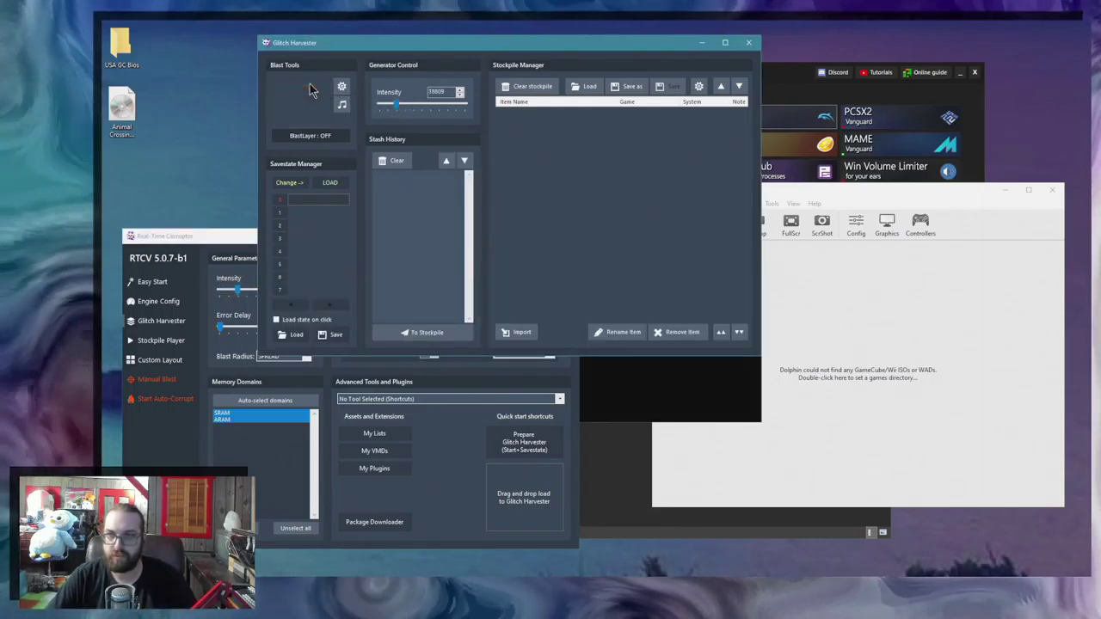
{"action": "left_click", "coordinate": [608, 415]}
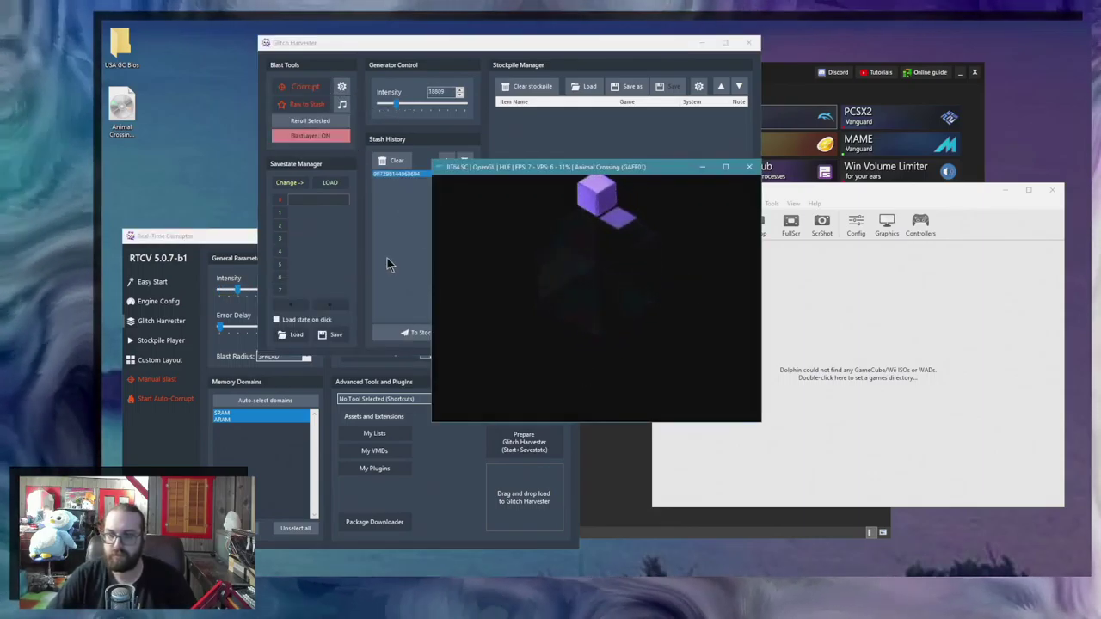
Apply manual blasts to the running GameCube boot animation and return to the game window
{"action": "left_click", "coordinate": [167, 382]}
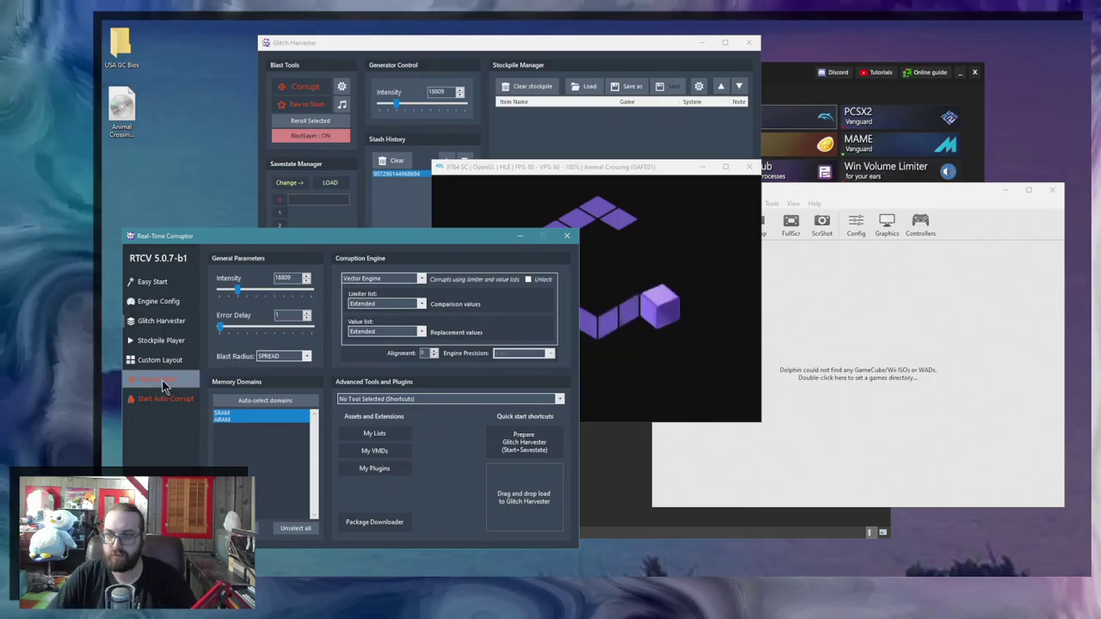
{"action": "left_click", "coordinate": [165, 385]}
{"action": "left_click", "coordinate": [651, 310]}
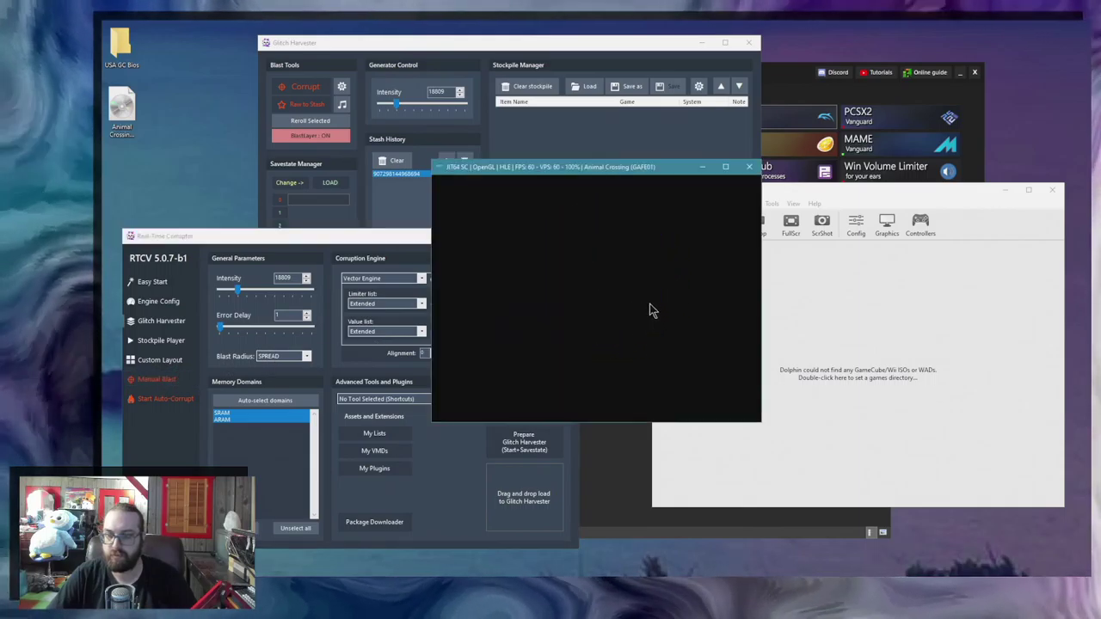
Set the Glitch Harvester intensity to 53557 and corrupt the saved startup state, watching it in the game window
{"action": "left_click_drag", "start_coordinate": [391, 103], "coordinate": [408, 108]}
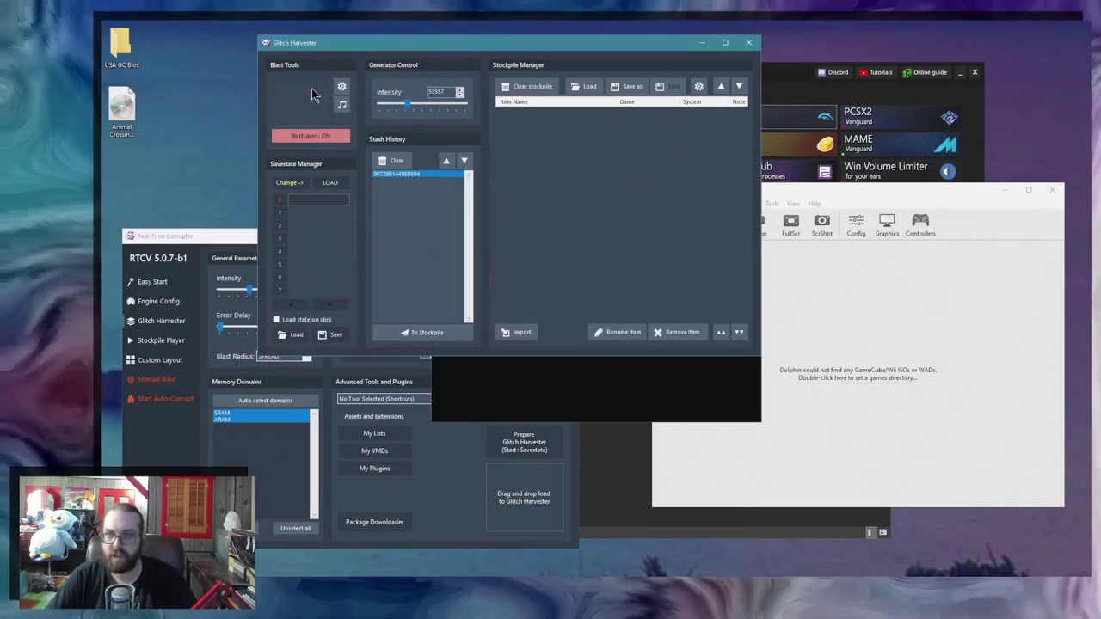
{"action": "left_click", "coordinate": [533, 393]}
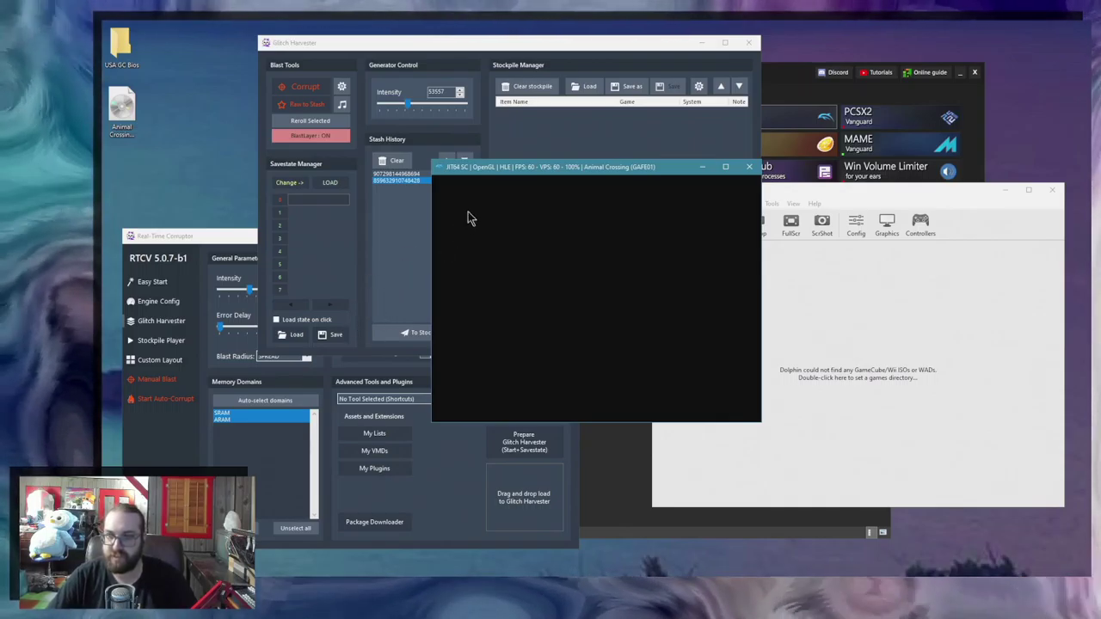
Set the Vector Engine's limiter list to _Dolphin_BRA and its value list to _Dolphin_NOP
{"action": "left_click", "coordinate": [410, 354]}
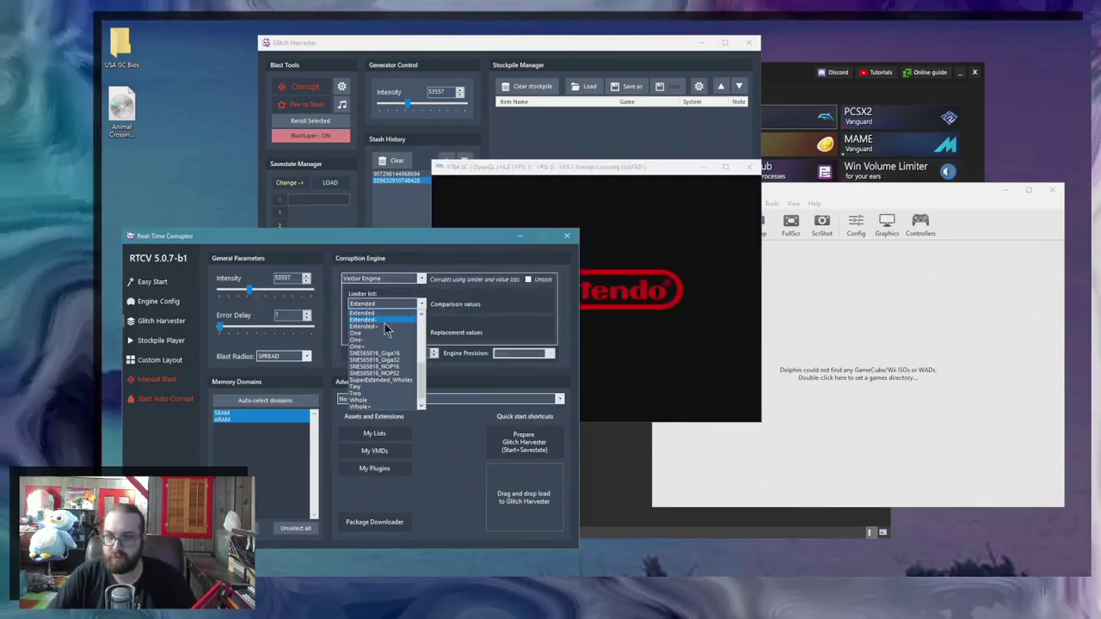
{"action": "left_click_drag", "start_coordinate": [421, 376], "coordinate": [422, 335]}
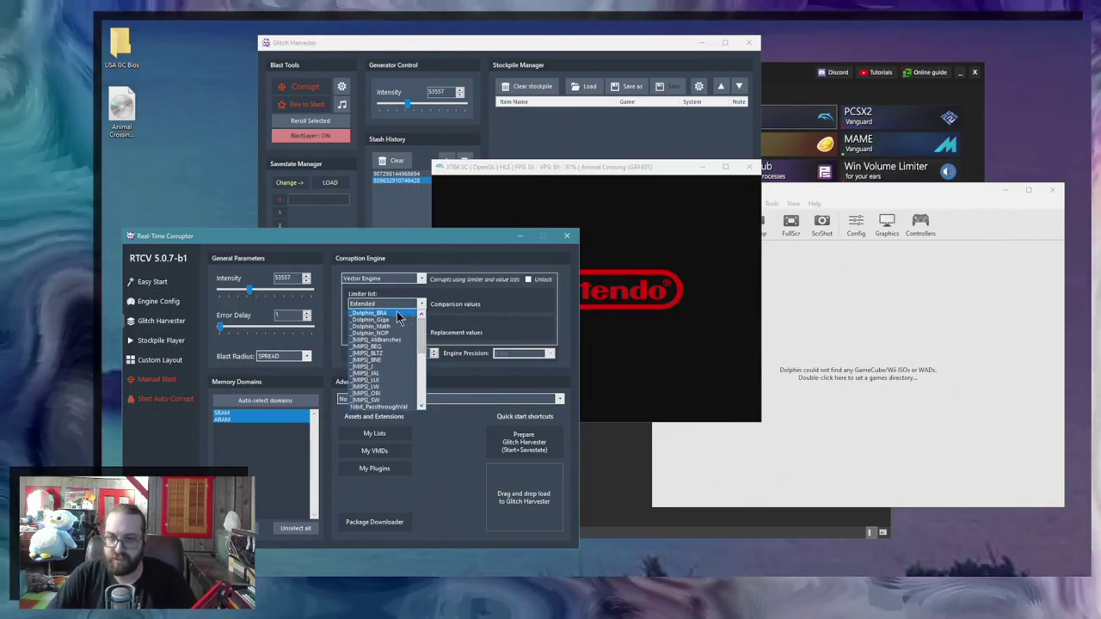
{"action": "left_click", "coordinate": [396, 315]}
{"action": "left_click", "coordinate": [384, 331]}
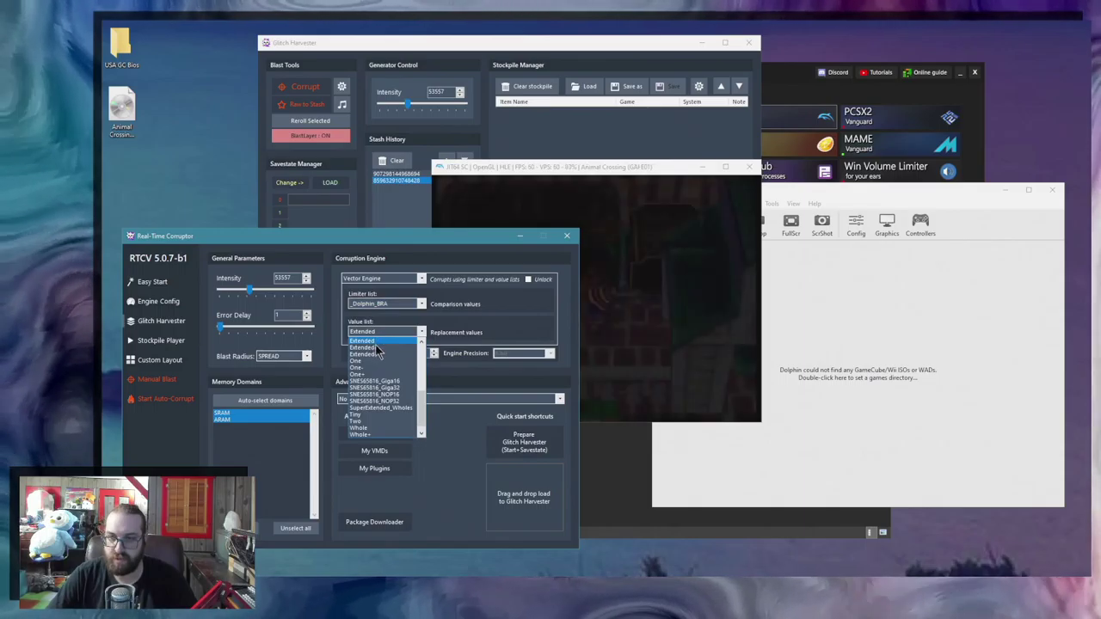
{"action": "left_click_drag", "start_coordinate": [424, 413], "coordinate": [421, 361]}
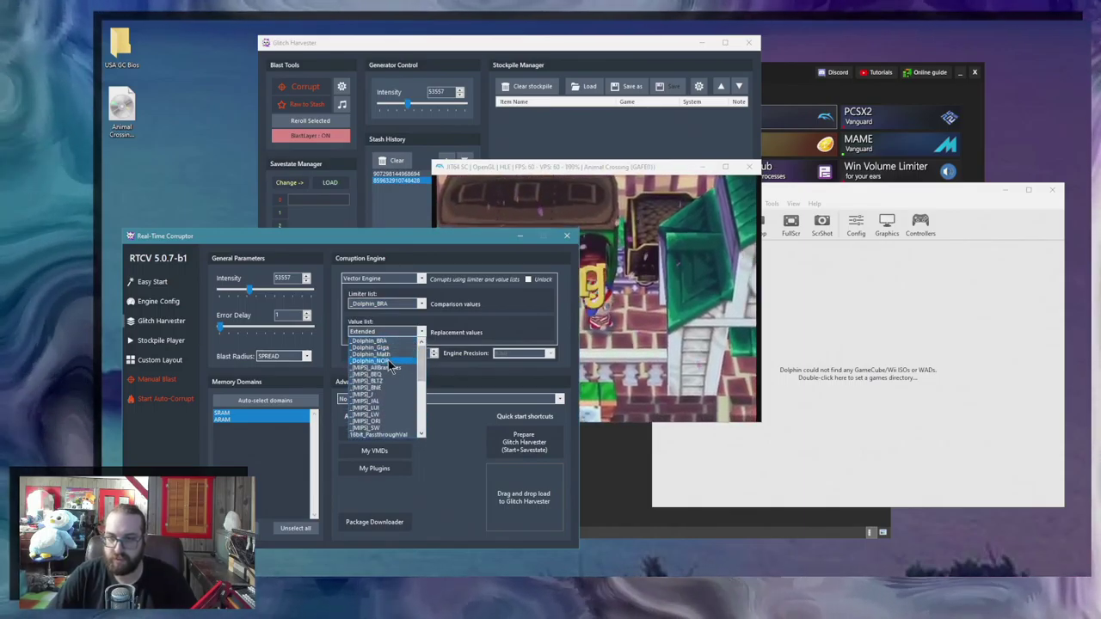
{"action": "left_click", "coordinate": [388, 362]}
Corrupt the saved startup state with the new limiter and value lists and bring the game window forward
{"action": "left_click", "coordinate": [624, 300]}
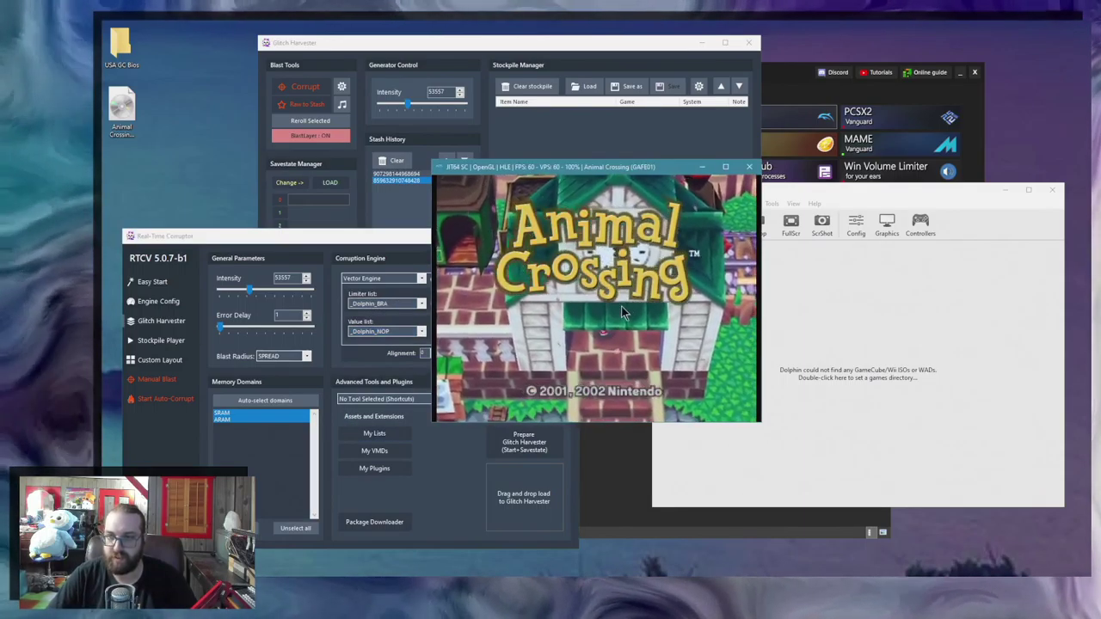
{"action": "left_click", "coordinate": [303, 86]}
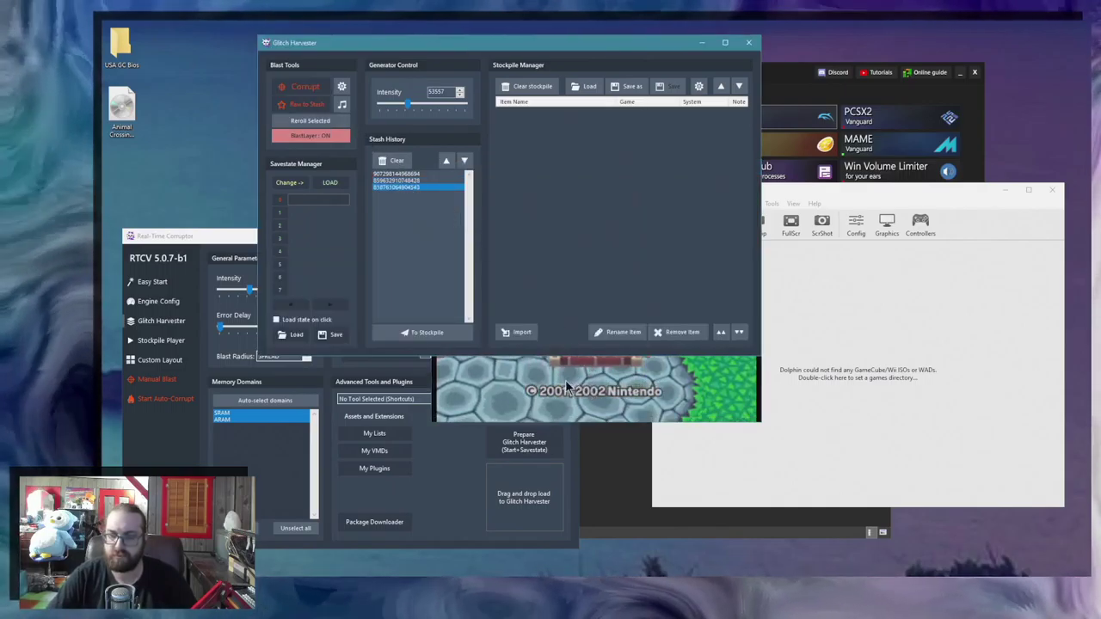
{"action": "left_click", "coordinate": [566, 387]}
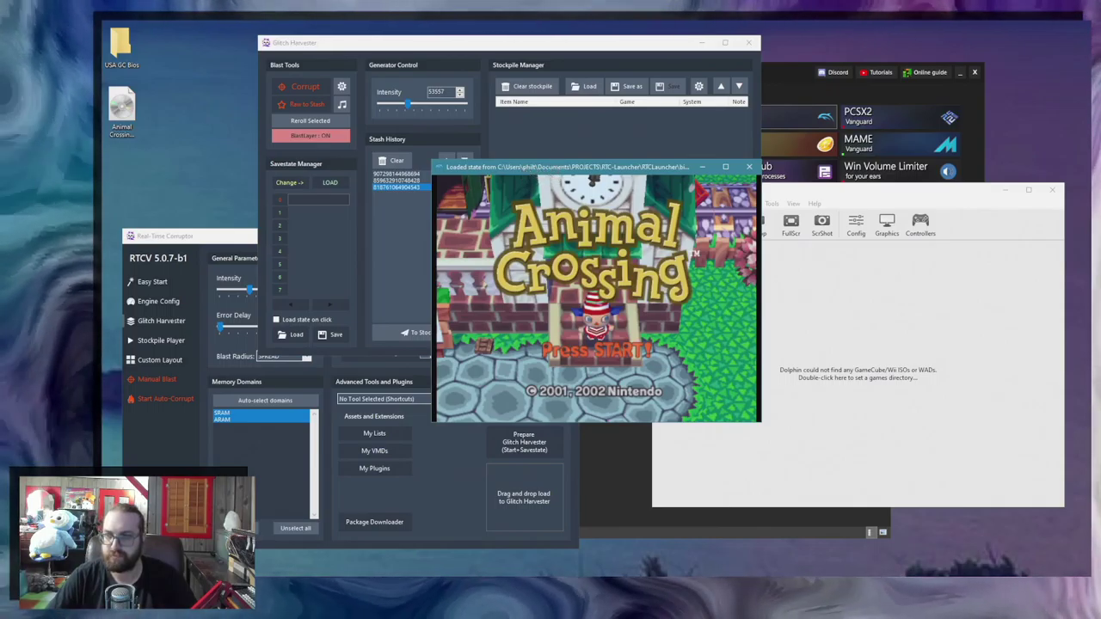
Move the game window clear of the blast tools and corrupt the startup state at intensity 29386
{"action": "left_click_drag", "start_coordinate": [482, 167], "coordinate": [650, 253]}
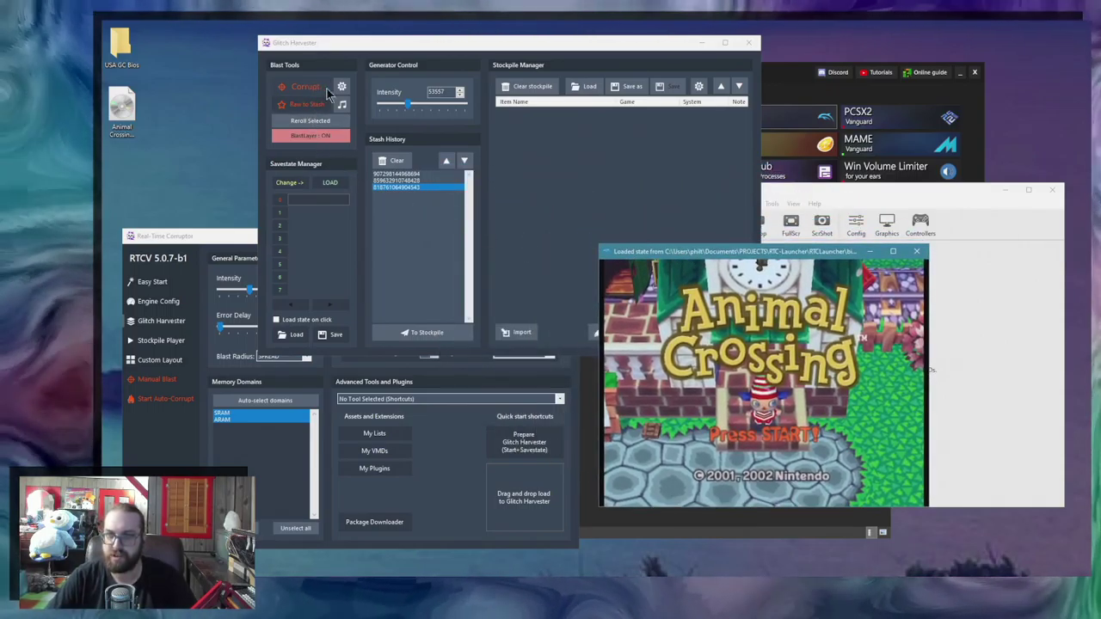
{"action": "left_click_drag", "start_coordinate": [407, 111], "coordinate": [399, 112]}
{"action": "left_click", "coordinate": [304, 87]}
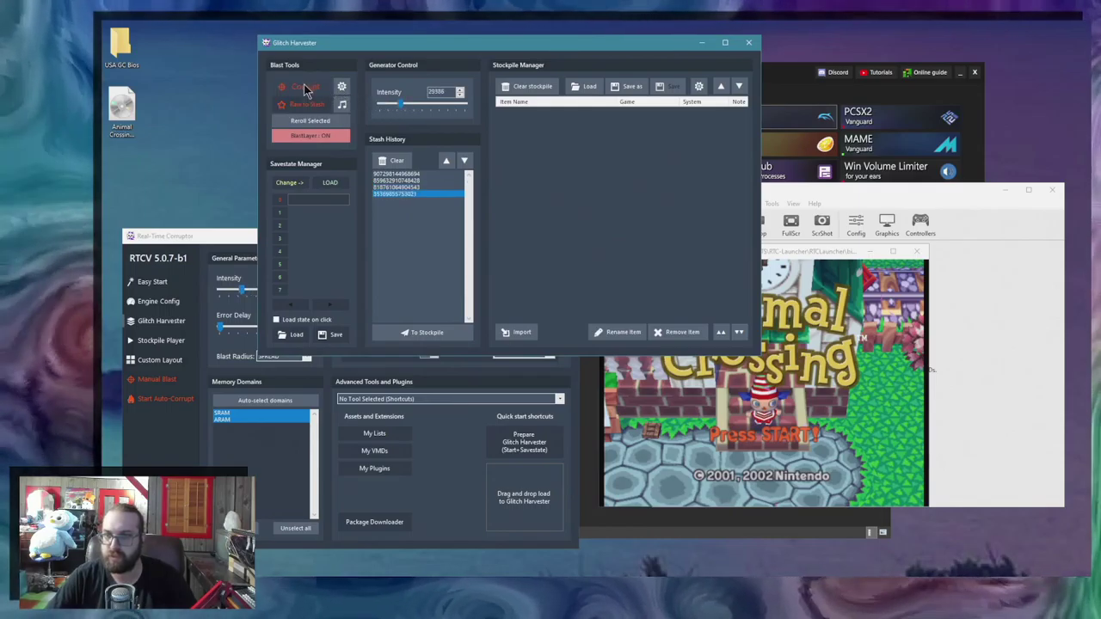
{"action": "left_click", "coordinate": [888, 460]}
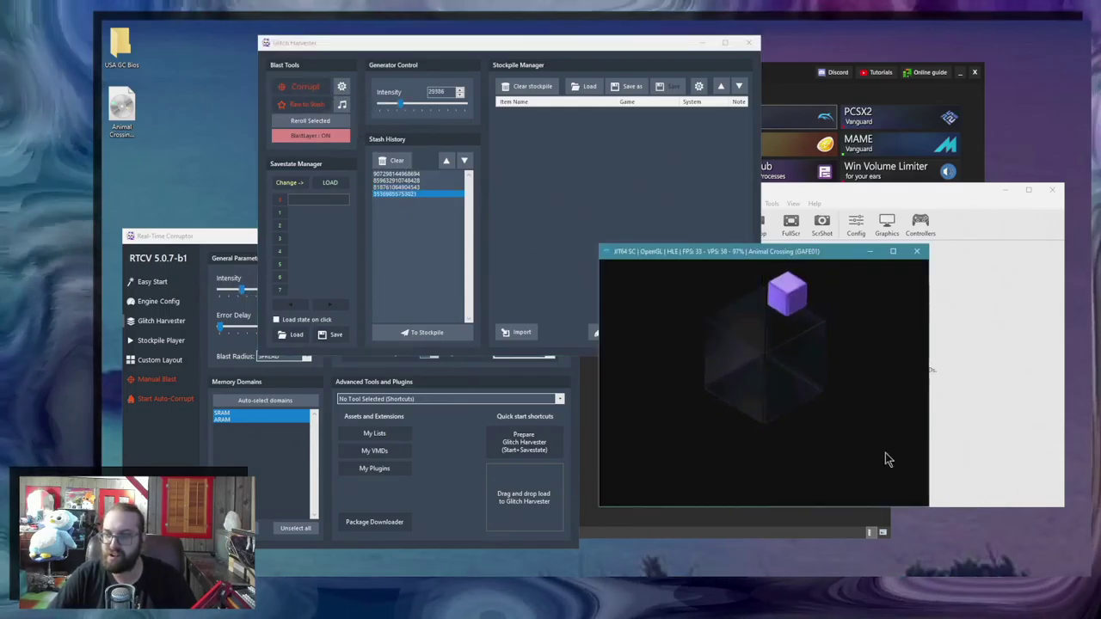